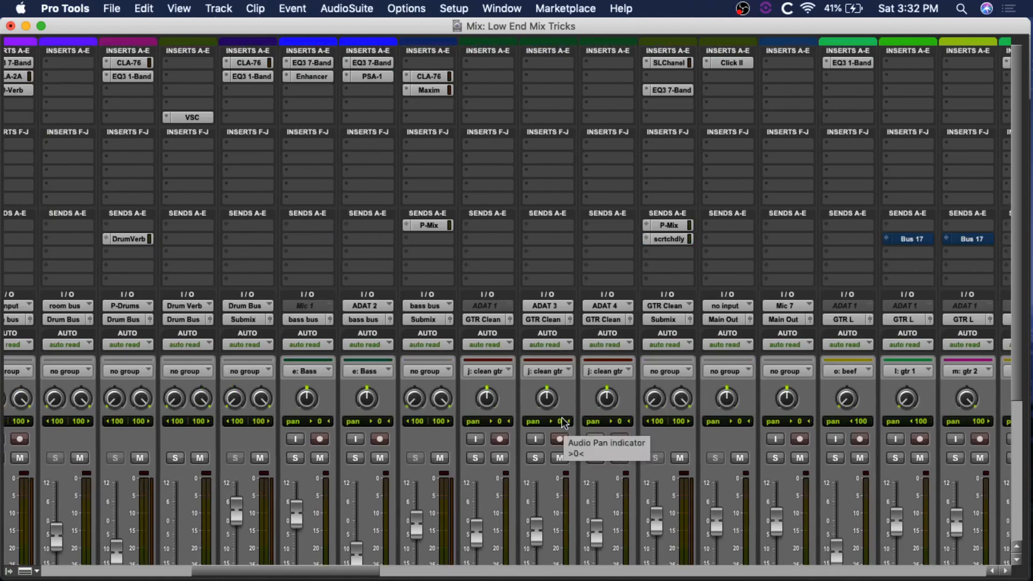
Step: Solo the Bass DI.03 and Bass Mic.03 tracks in the Mix window
{"action": "scroll", "coordinate": [561, 422], "scroll_direction": "down", "scroll_amount": 5}
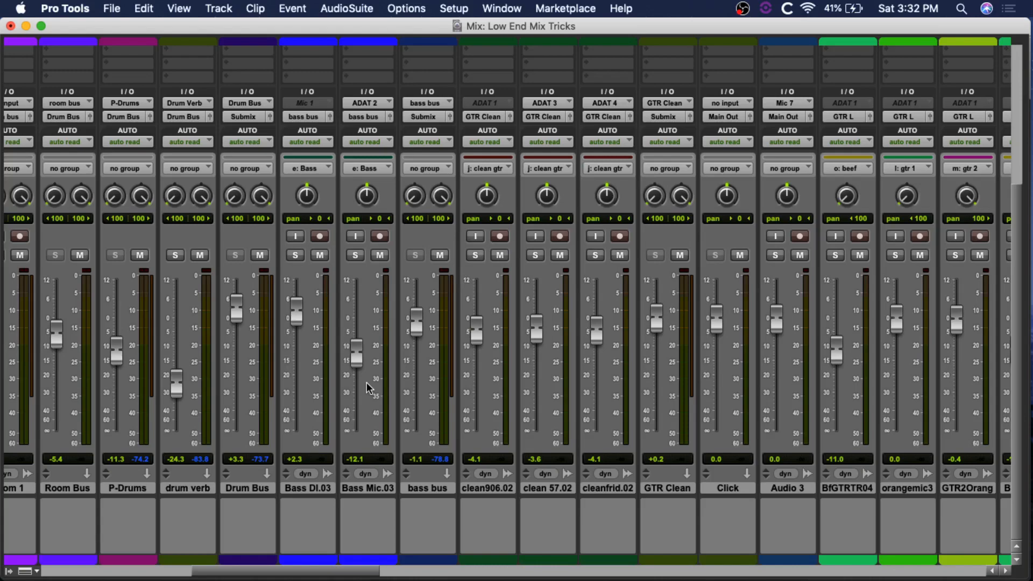
{"action": "scroll", "coordinate": [370, 356], "scroll_direction": "up", "scroll_amount": 5}
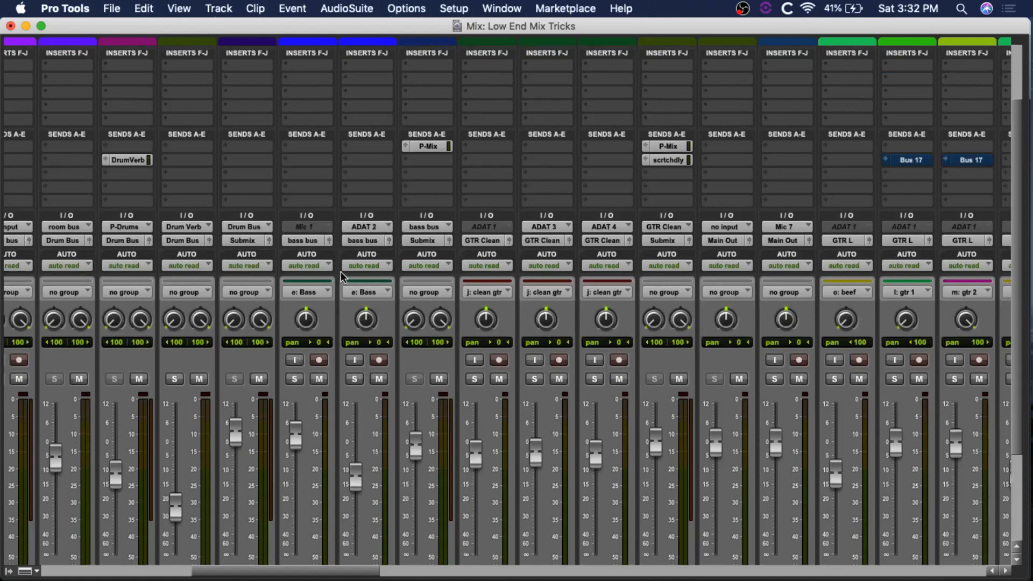
{"action": "scroll", "coordinate": [357, 318], "scroll_direction": "down", "scroll_amount": 5}
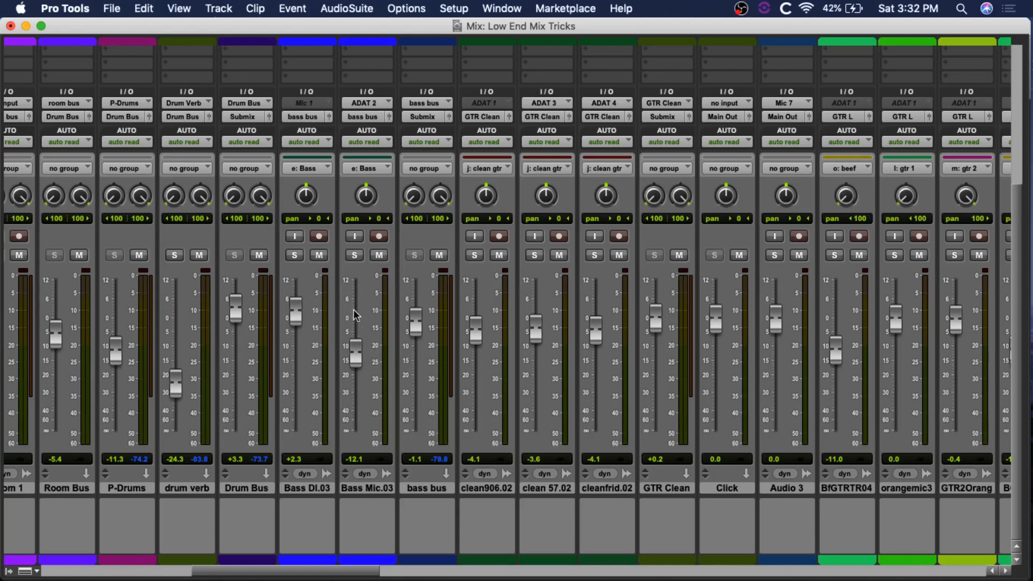
{"action": "left_click", "coordinate": [294, 255]}
{"action": "left_click", "coordinate": [355, 255]}
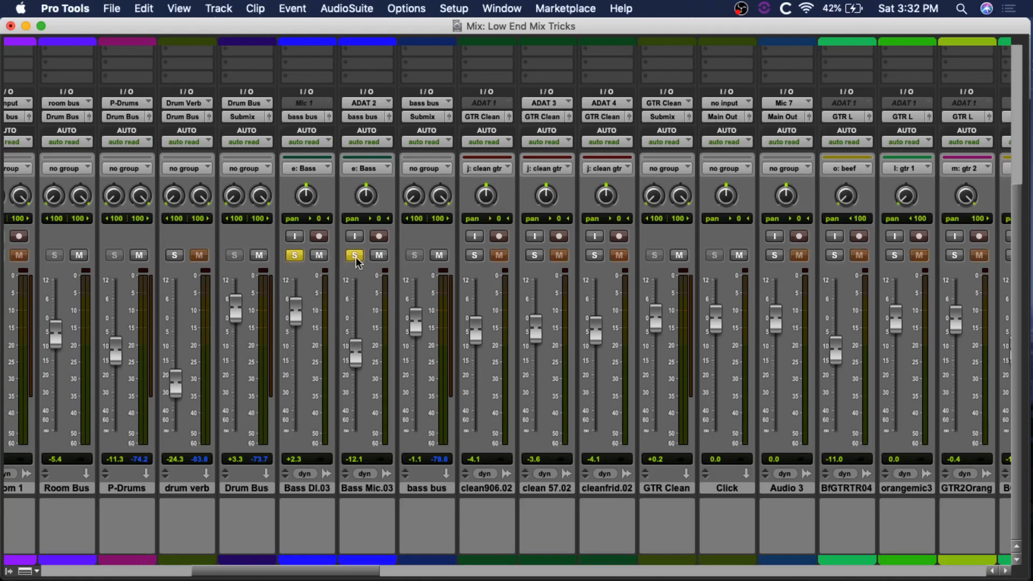
Step: Mute the Bass DI.03 track and audition Bass Mic.03 on its own
{"action": "scroll", "coordinate": [364, 252], "scroll_direction": "up", "scroll_amount": 4}
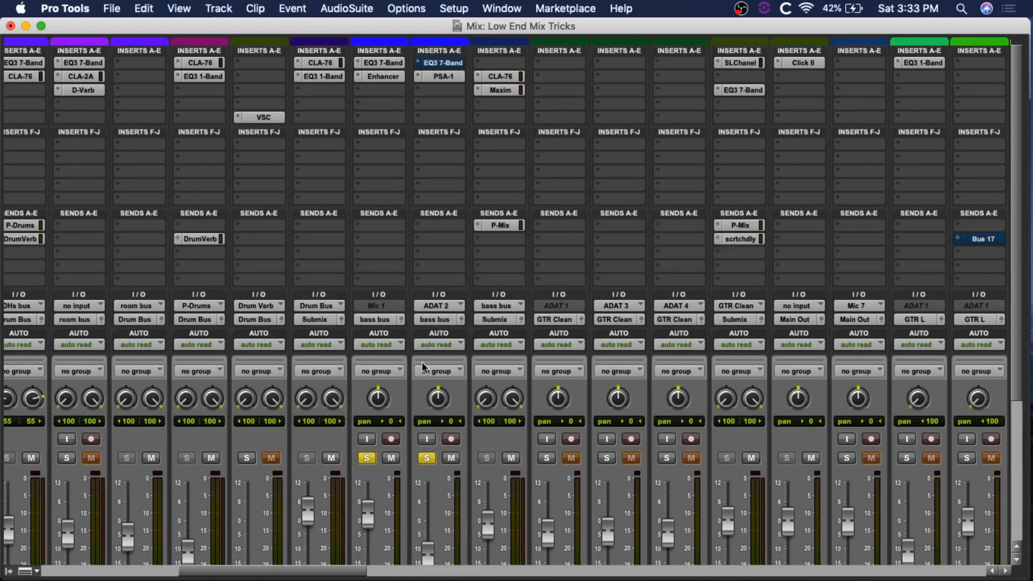
{"action": "left_click", "coordinate": [394, 457]}
{"action": "scroll", "coordinate": [450, 244], "scroll_direction": "down", "scroll_amount": 5}
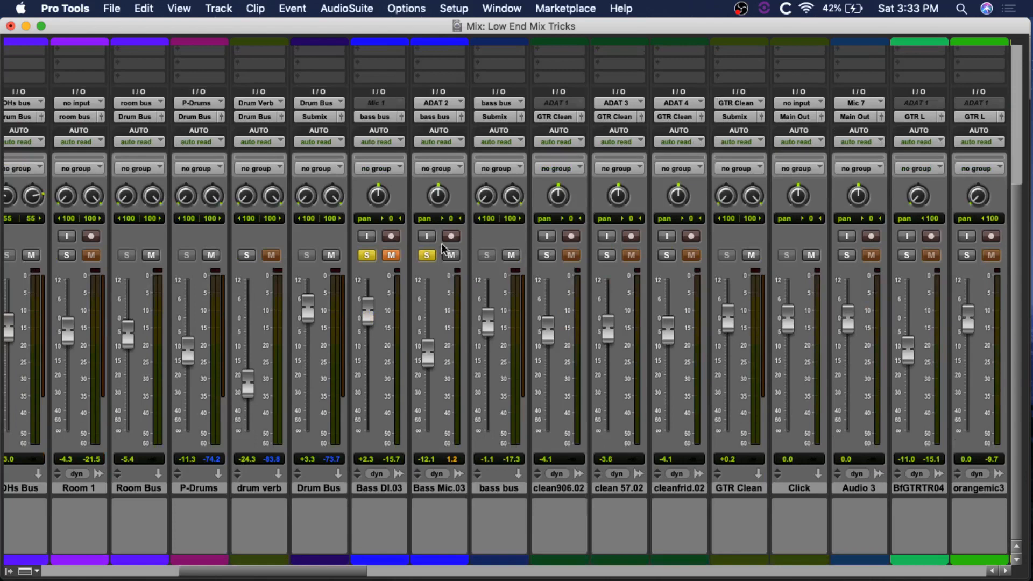
{"action": "key", "text": "space"}
Step: In the Edit window, set the track view of Bass DI.03 and Bass Mic.03 to waveform
{"action": "key", "text": "super+equal"}
{"action": "scroll", "coordinate": [399, 295], "scroll_direction": "up", "scroll_amount": 15}
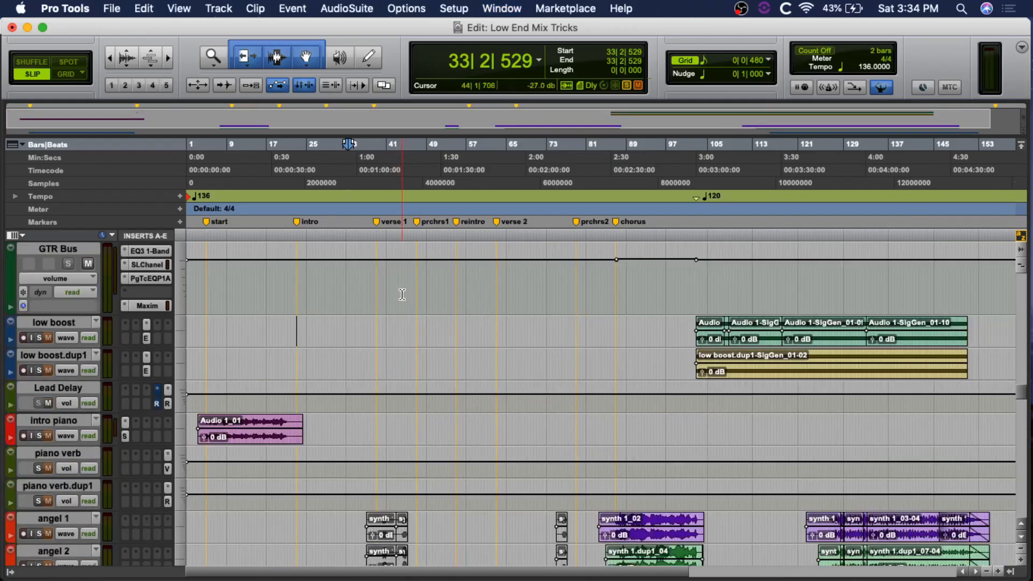
{"action": "scroll", "coordinate": [402, 295], "scroll_direction": "up", "scroll_amount": 15}
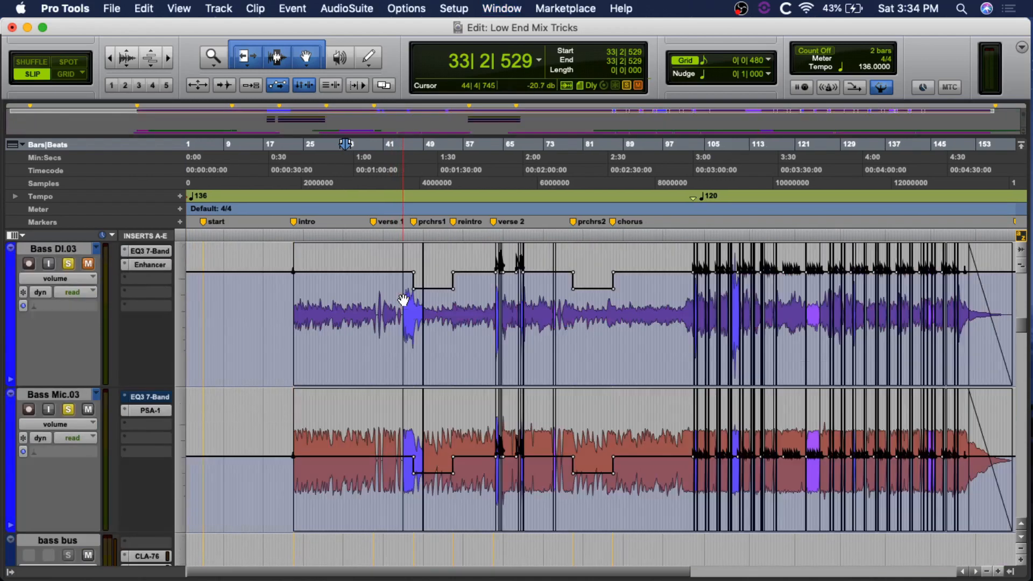
{"action": "left_click", "coordinate": [73, 278]}
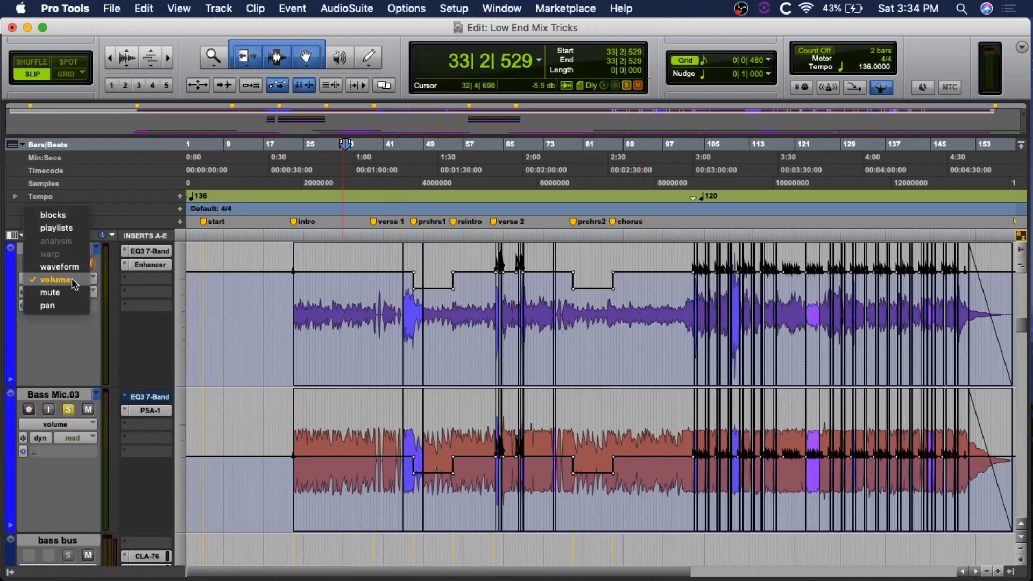
{"action": "left_click", "coordinate": [59, 266]}
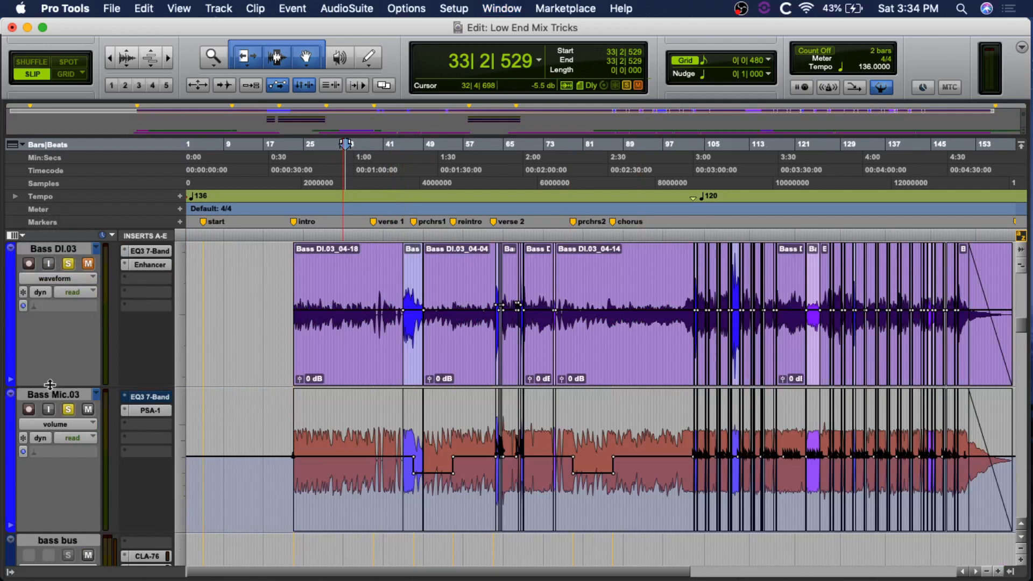
{"action": "left_click", "coordinate": [55, 424]}
{"action": "left_click", "coordinate": [54, 405]}
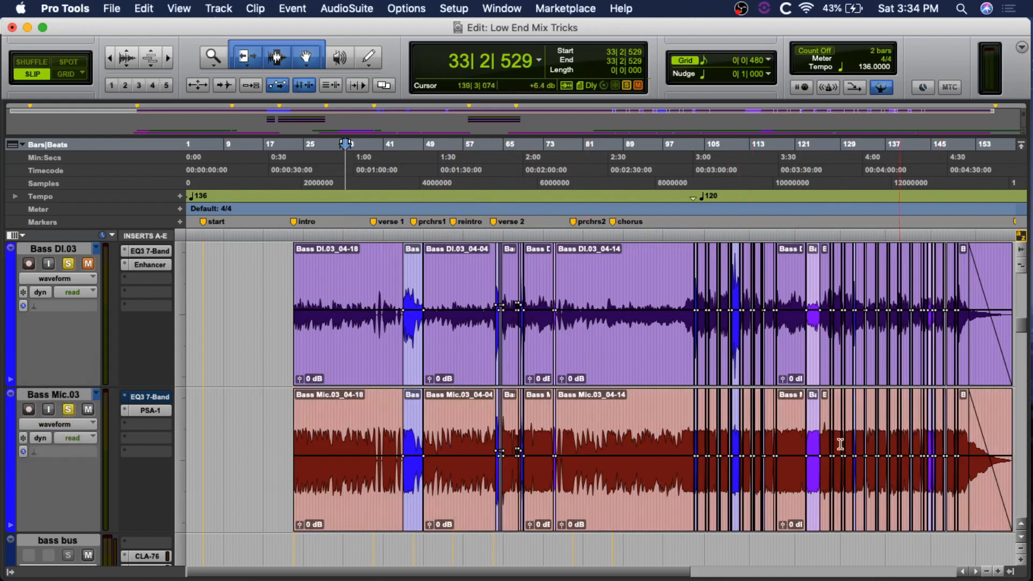
Step: Return to the Mix window and unmute the Bass DI.03 track
{"action": "key", "text": "super+equal"}
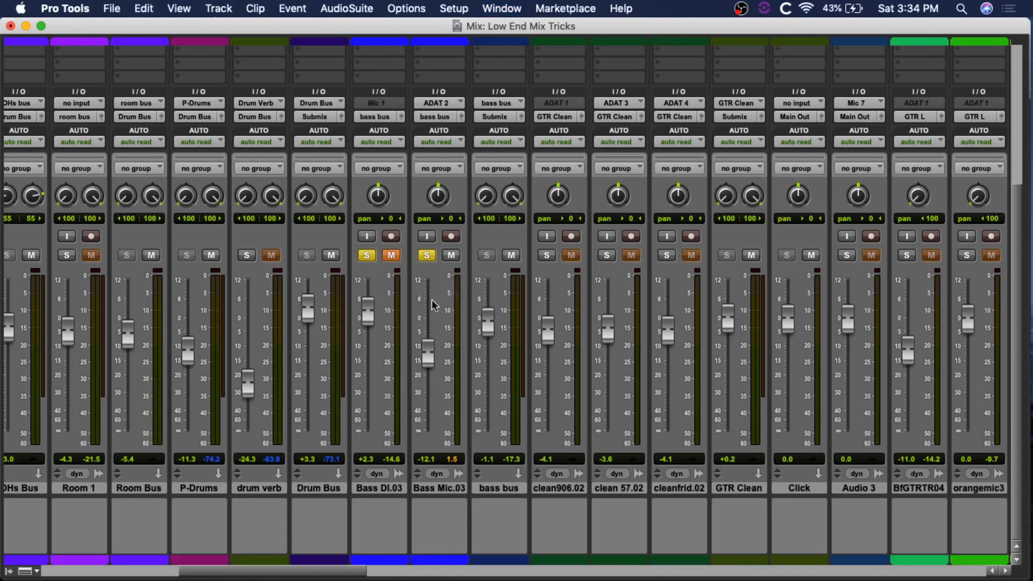
{"action": "left_click", "coordinate": [391, 258]}
{"action": "scroll", "coordinate": [467, 257], "scroll_direction": "up", "scroll_amount": 5}
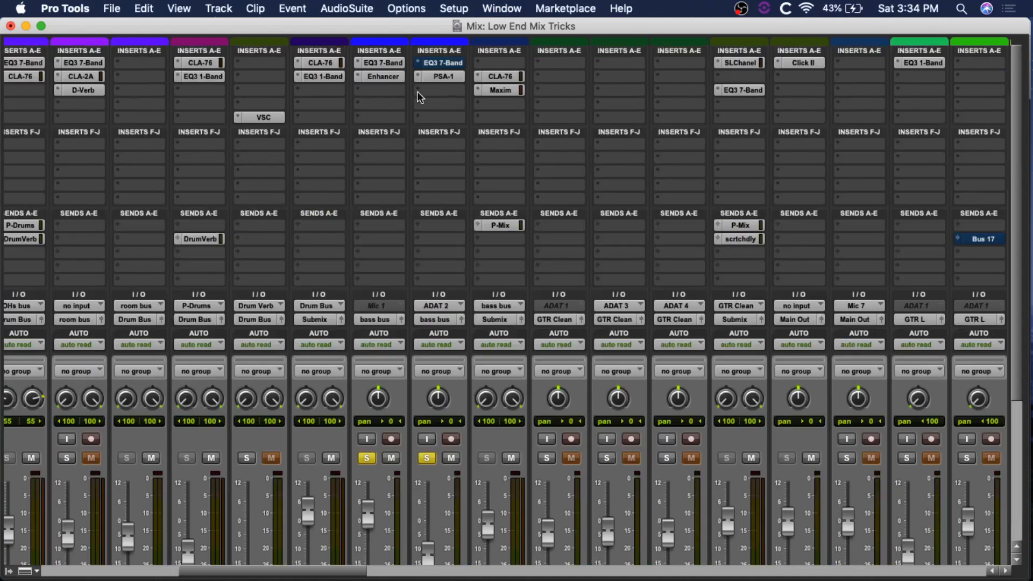
Step: Open the EQ3 7-Band on Bass DI.03 and compare the track with the EQ bypassed and active
{"action": "left_click", "coordinate": [386, 63]}
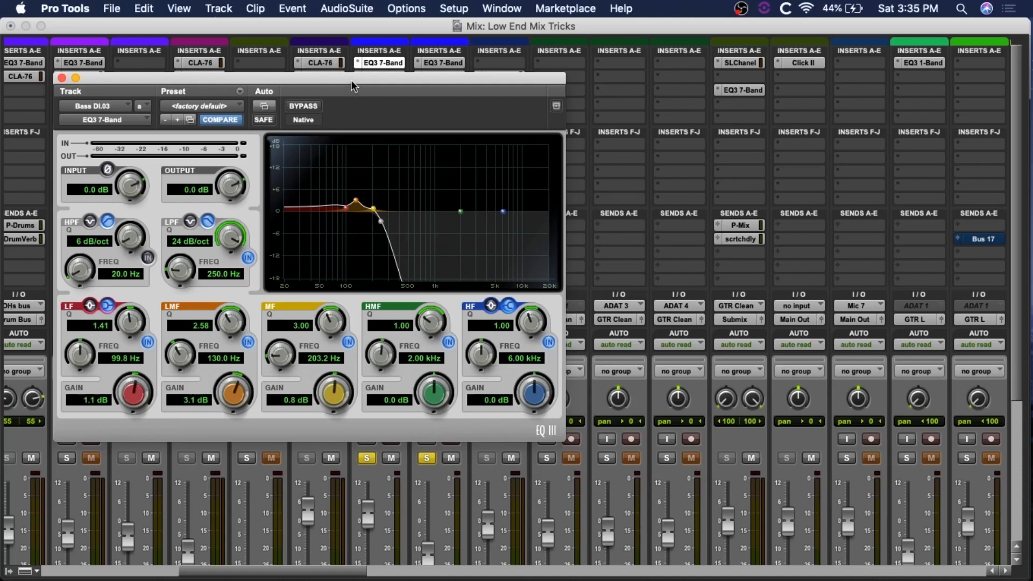
{"action": "left_click_drag", "start_coordinate": [351, 79], "coordinate": [844, 75]}
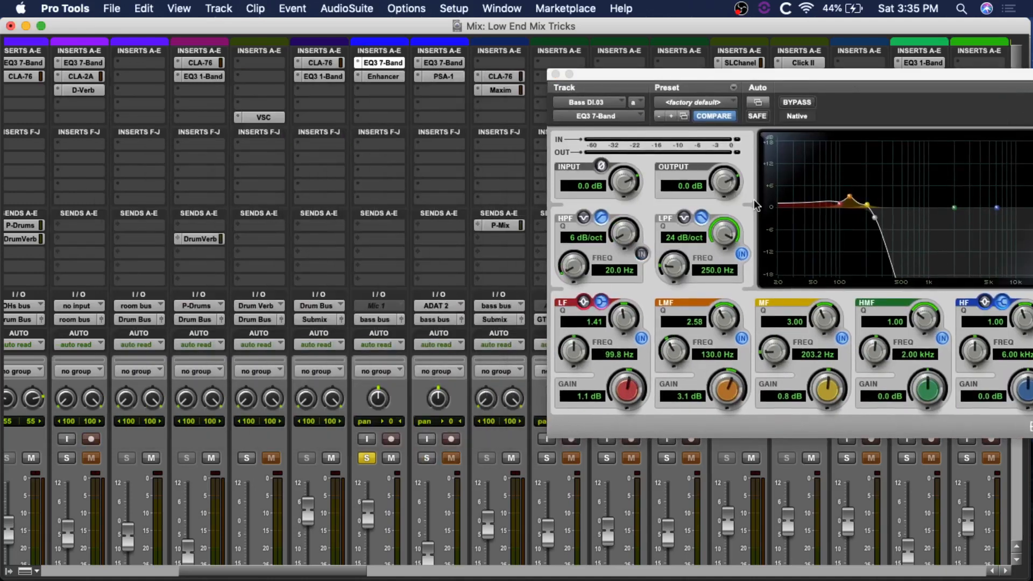
{"action": "left_click", "coordinate": [809, 105]}
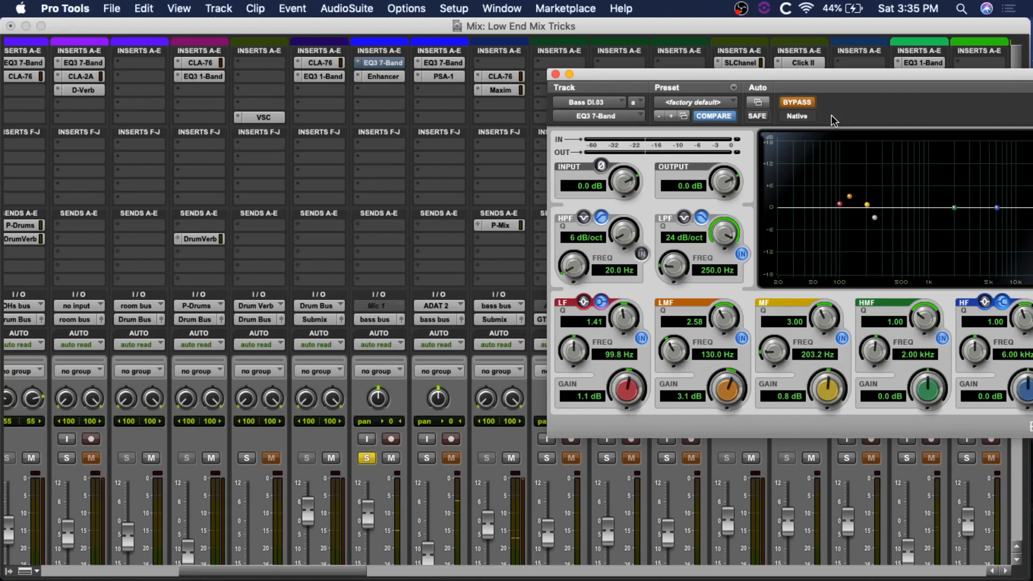
{"action": "left_click", "coordinate": [797, 102]}
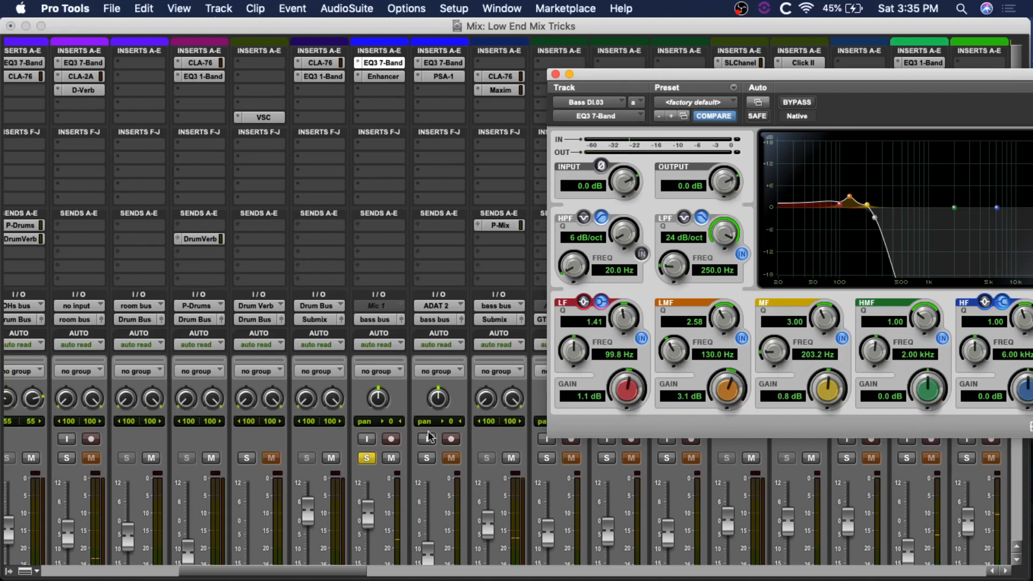
Step: Solo Bass Mic.03 and open its EQ3 7-Band side by side with the Bass DI.03 EQ
{"action": "left_click", "coordinate": [426, 458]}
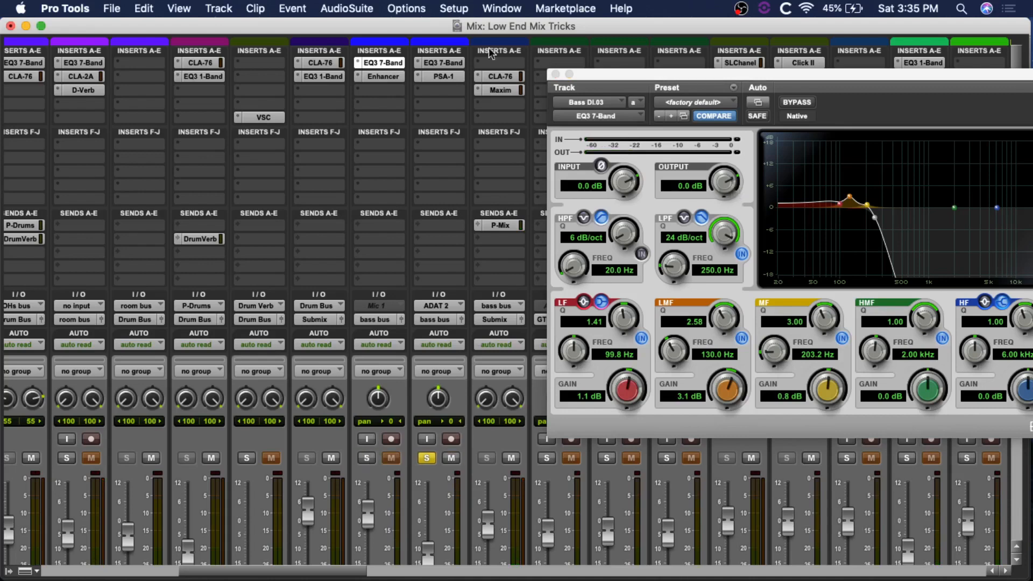
{"action": "left_click_drag", "start_coordinate": [788, 74], "coordinate": [670, 93]}
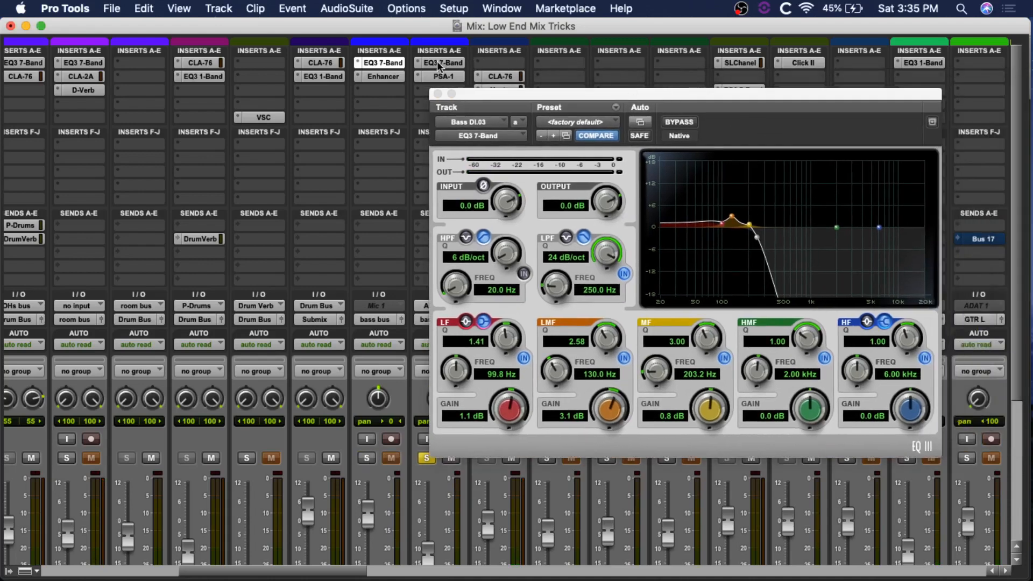
{"action": "left_click", "coordinate": [439, 63]}
{"action": "left_click_drag", "start_coordinate": [551, 97], "coordinate": [435, 108]}
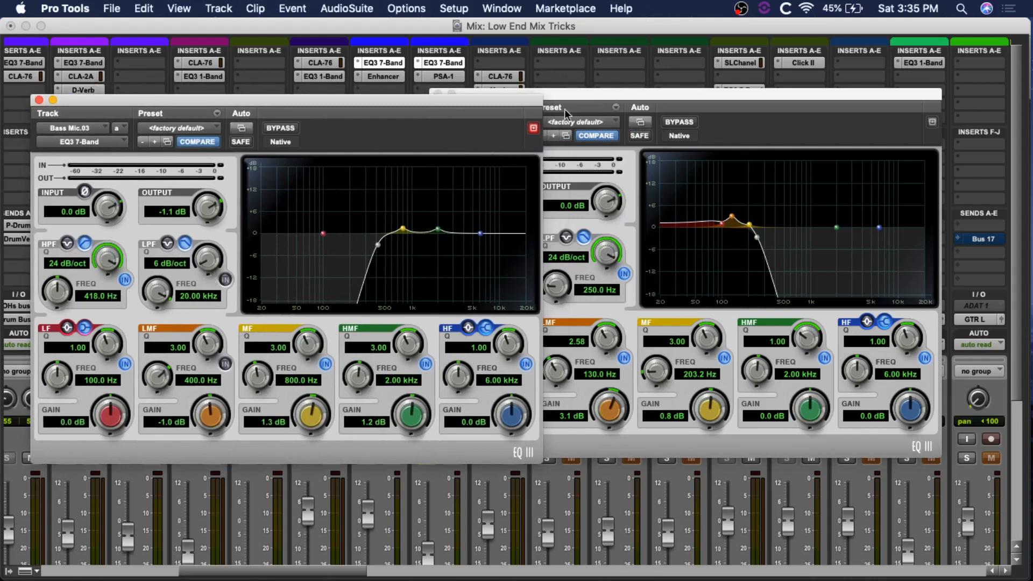
{"action": "left_click_drag", "start_coordinate": [447, 99], "coordinate": [976, 141]}
{"action": "left_click", "coordinate": [742, 103]}
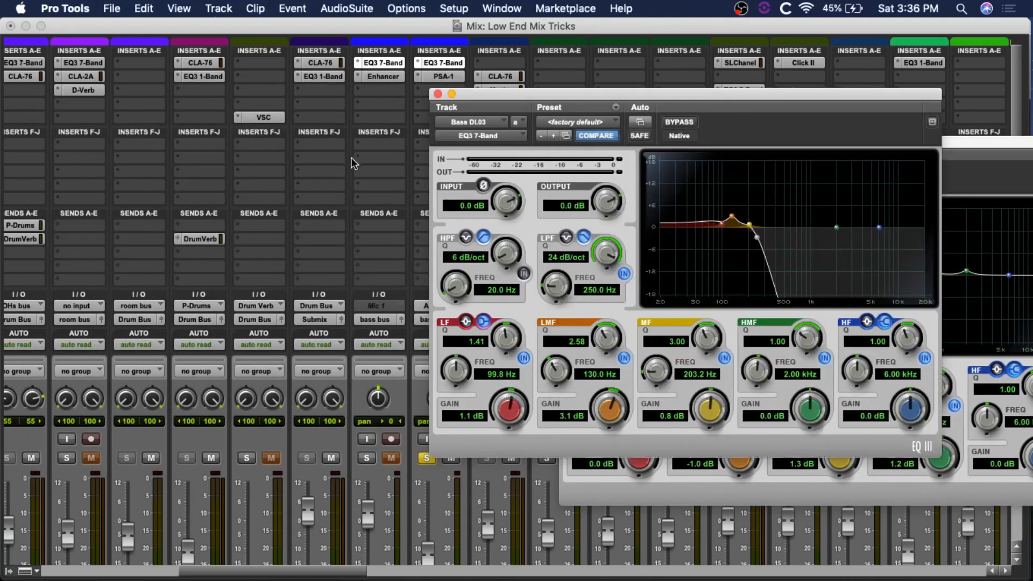
{"action": "left_click_drag", "start_coordinate": [596, 89], "coordinate": [217, 153]}
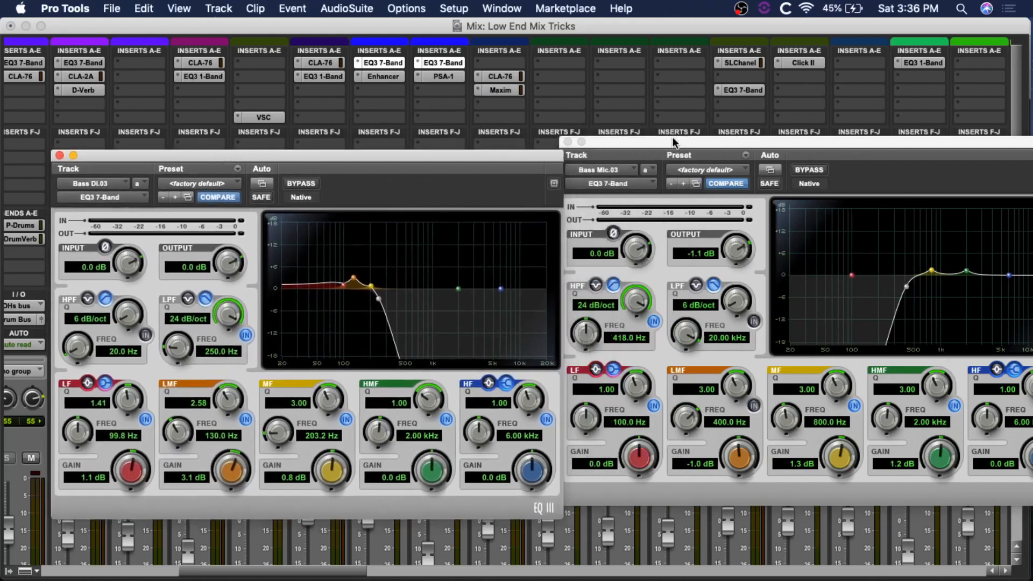
{"action": "left_click_drag", "start_coordinate": [673, 141], "coordinate": [662, 126]}
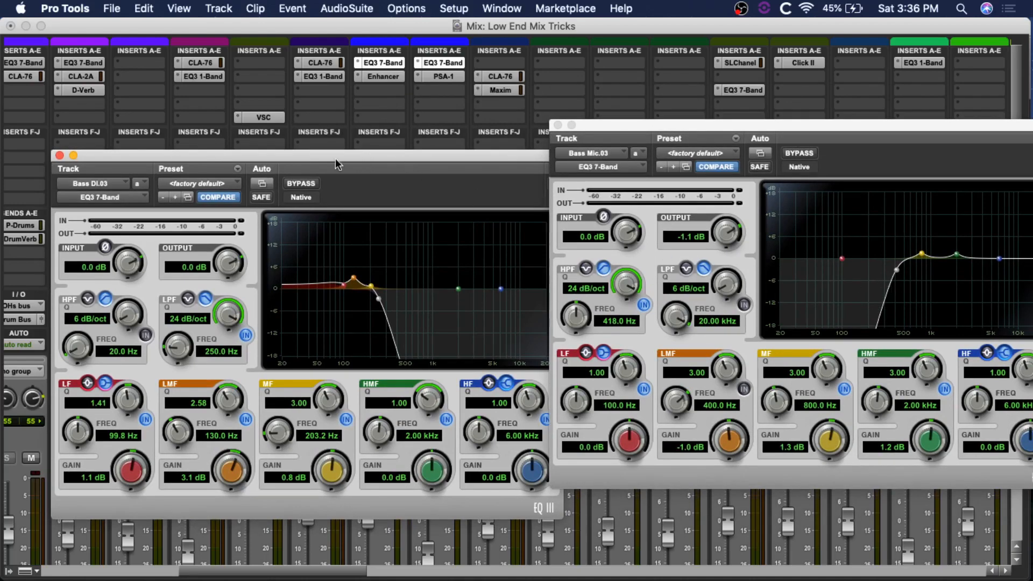
Step: Close the Bass DI.03 EQ and compare Bass Mic.03 with its EQ3 7-Band bypassed and active
{"action": "left_click", "coordinate": [59, 156]}
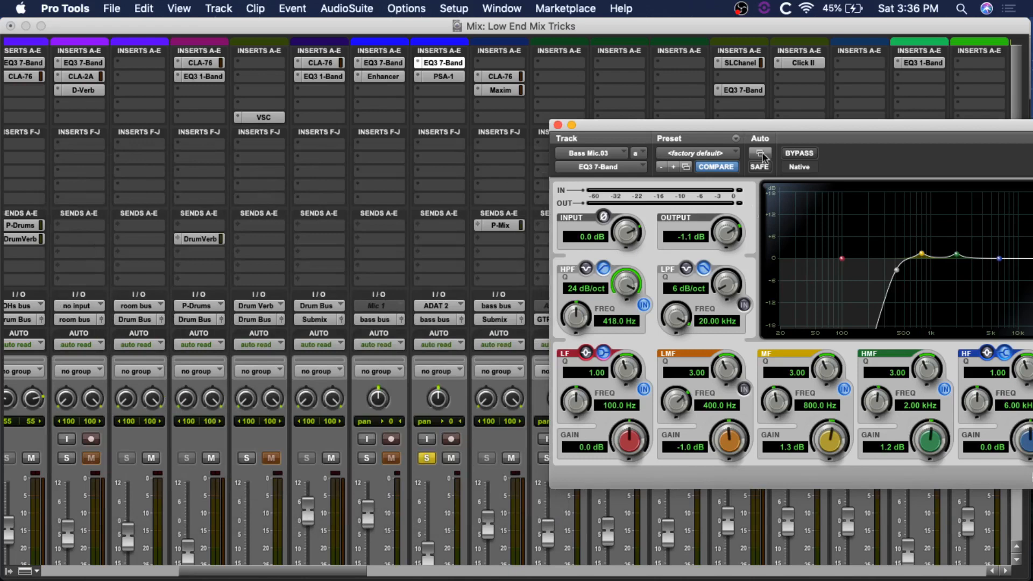
{"action": "left_click", "coordinate": [798, 156]}
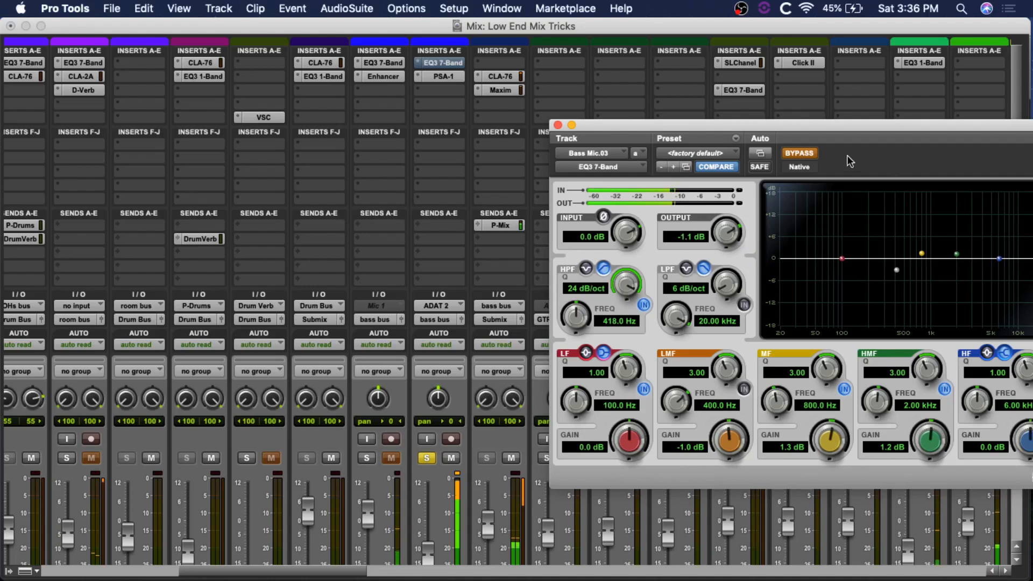
{"action": "left_click", "coordinate": [800, 155]}
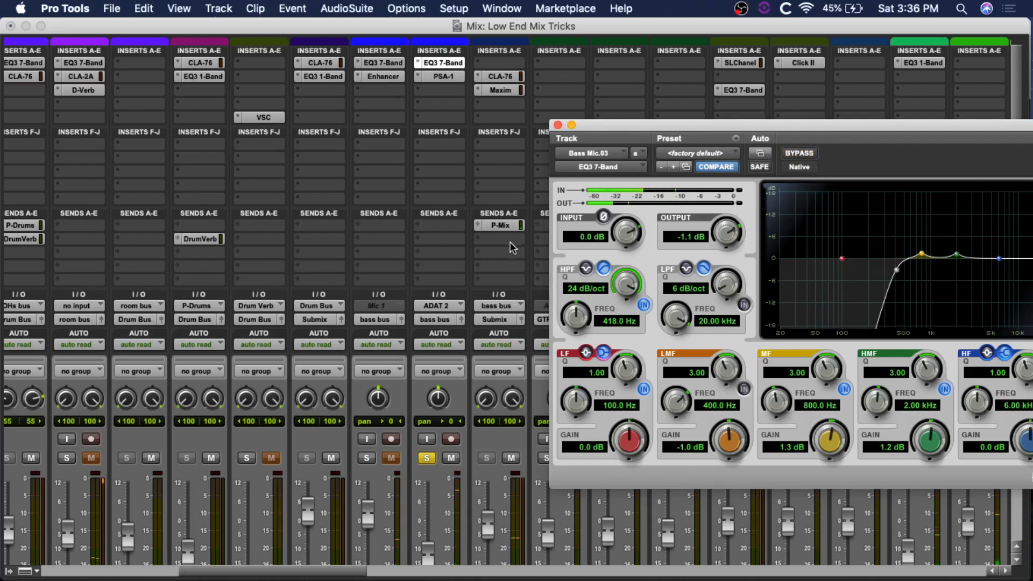
Step: Add Bass DI.03 to the solo and reopen its EQ3 7-Band beside the Bass Mic.03 EQ to compare both curves
{"action": "left_click", "coordinate": [365, 459]}
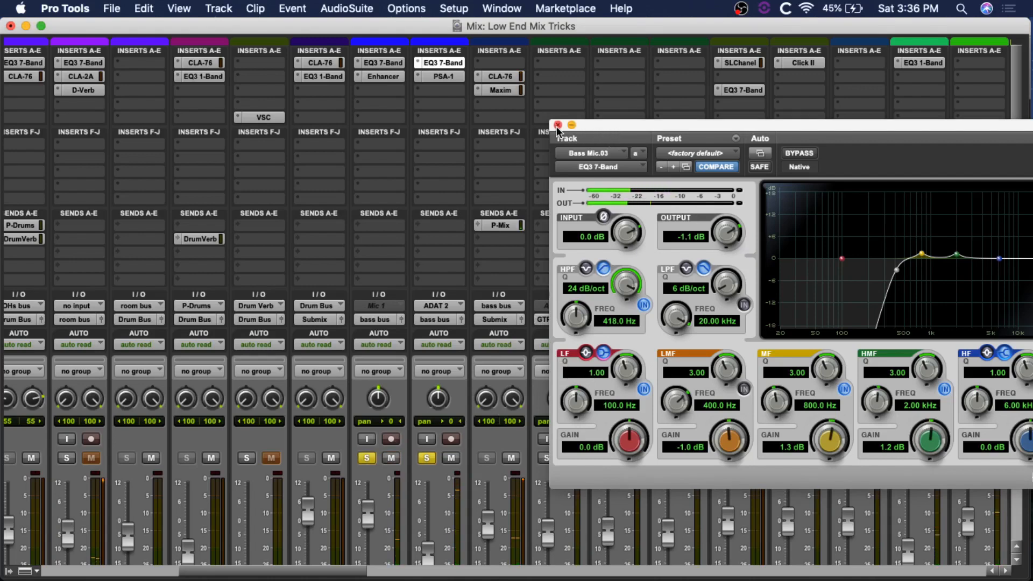
{"action": "left_click_drag", "start_coordinate": [628, 125], "coordinate": [535, 133]}
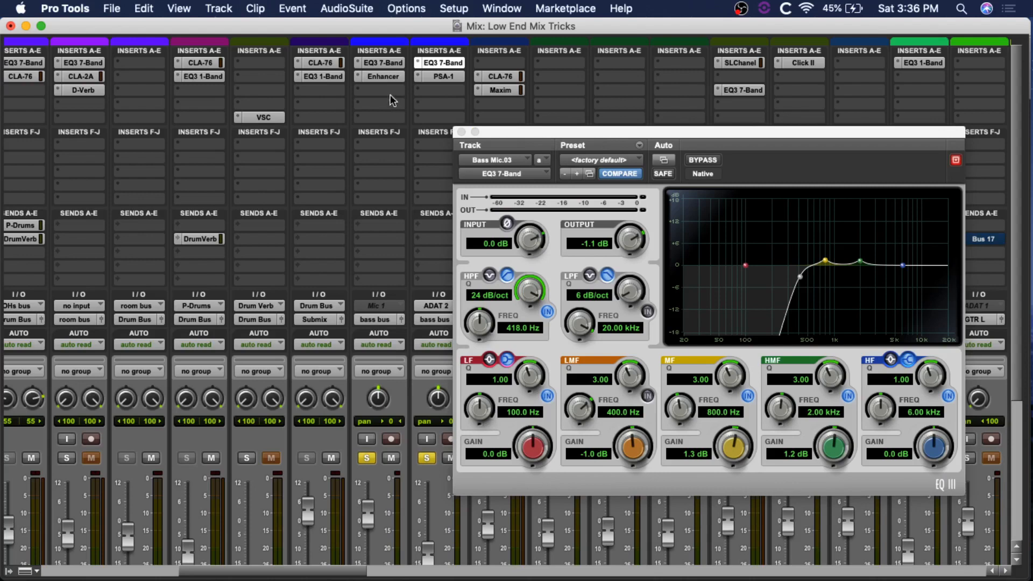
{"action": "left_click", "coordinate": [387, 64]}
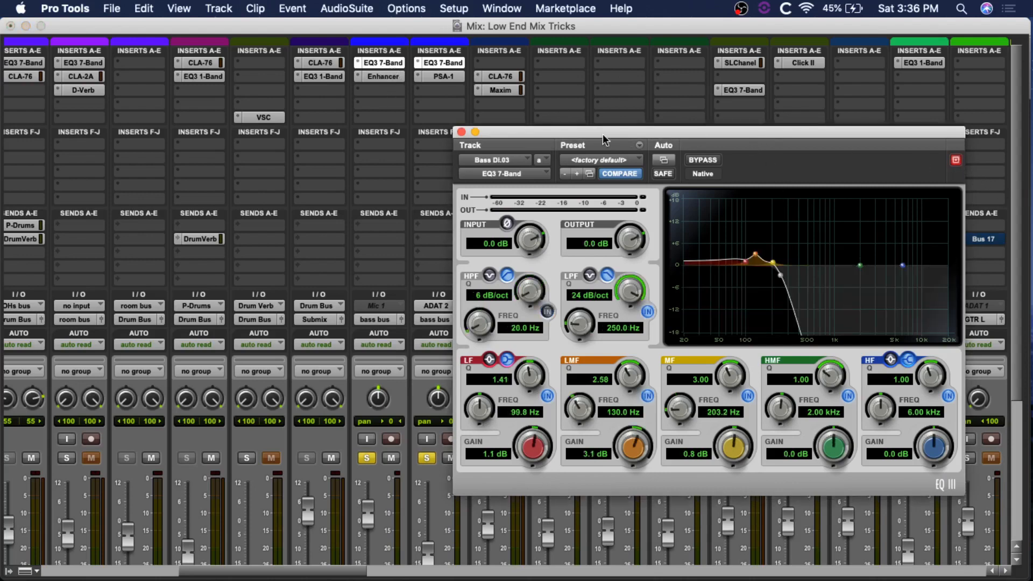
{"action": "left_click_drag", "start_coordinate": [729, 138], "coordinate": [299, 124]}
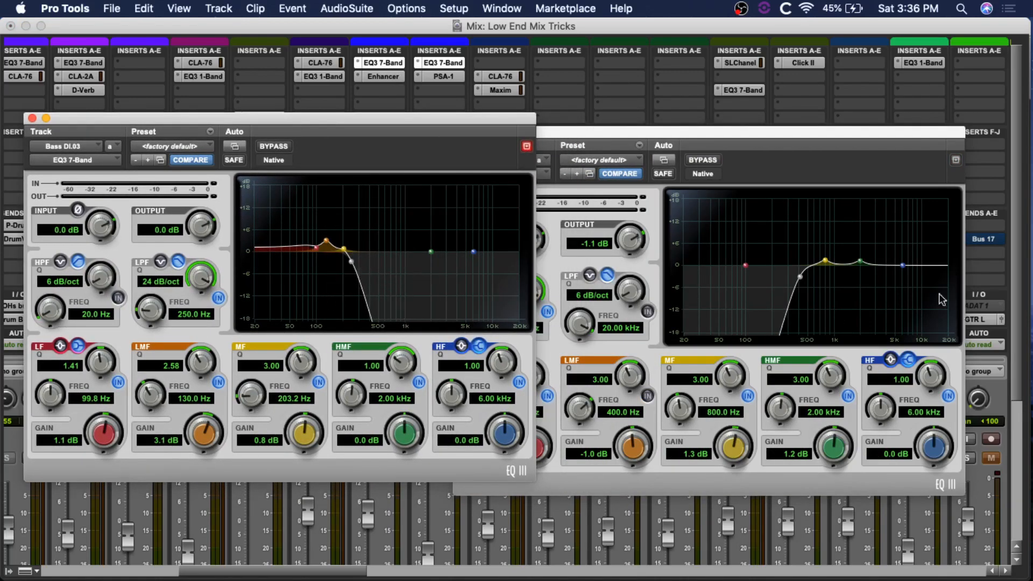
{"action": "left_click_drag", "start_coordinate": [712, 131], "coordinate": [781, 135]}
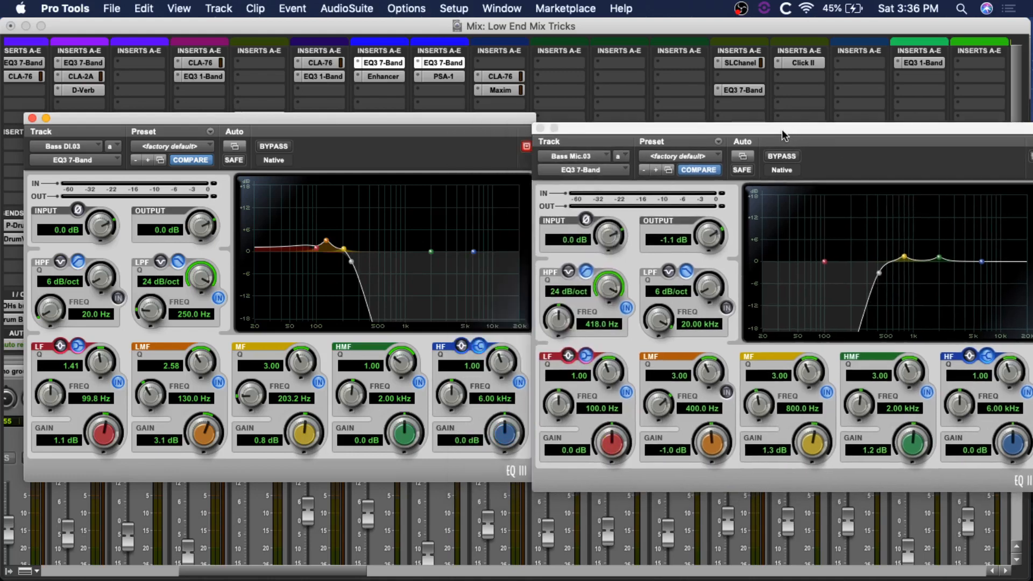
Step: Close both bass EQ windows and clear the solos on Bass DI.03 and Bass Mic.03
{"action": "left_click", "coordinate": [32, 118]}
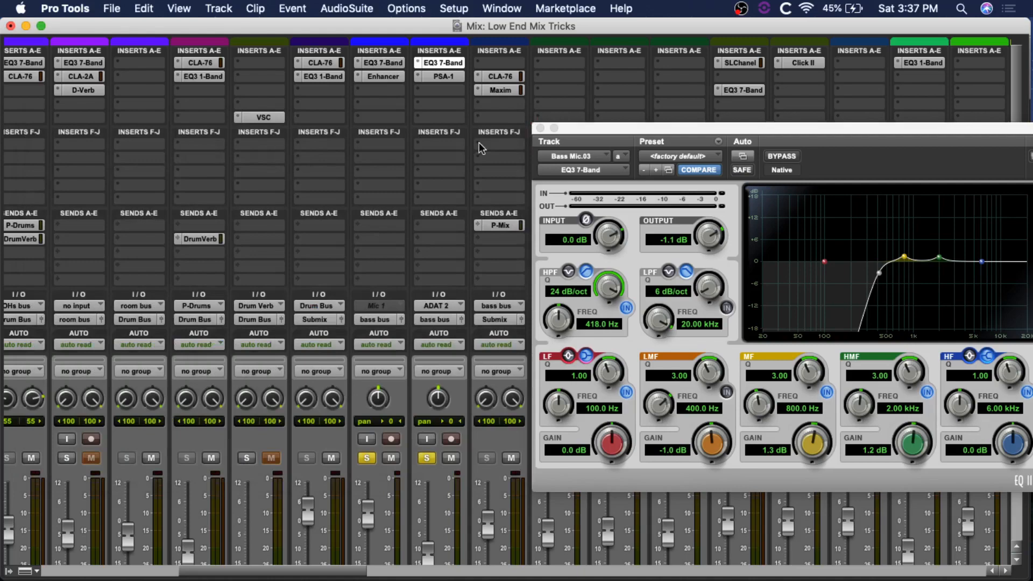
{"action": "left_click", "coordinate": [540, 128]}
{"action": "left_click", "coordinate": [367, 459]}
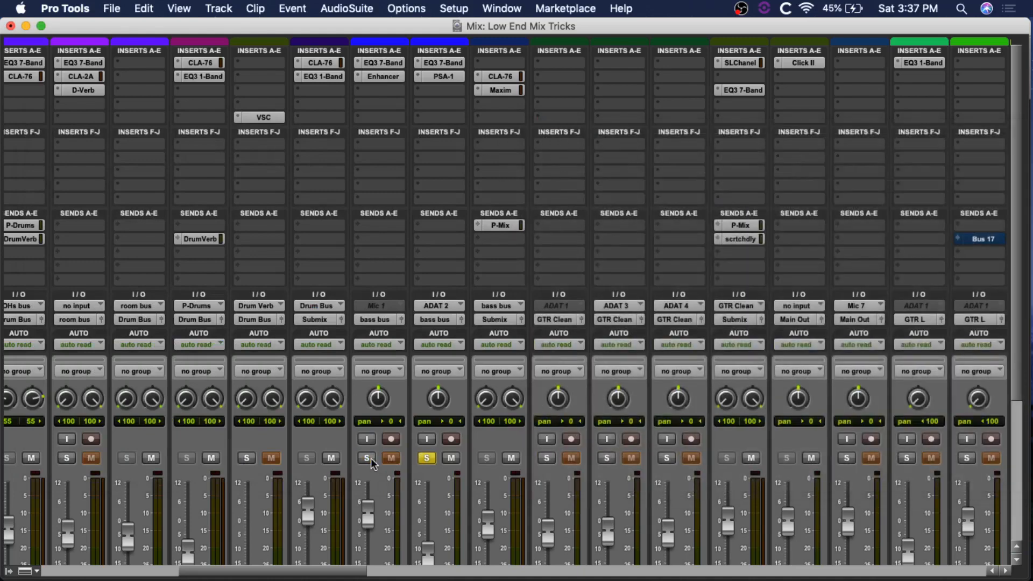
{"action": "left_click", "coordinate": [427, 458]}
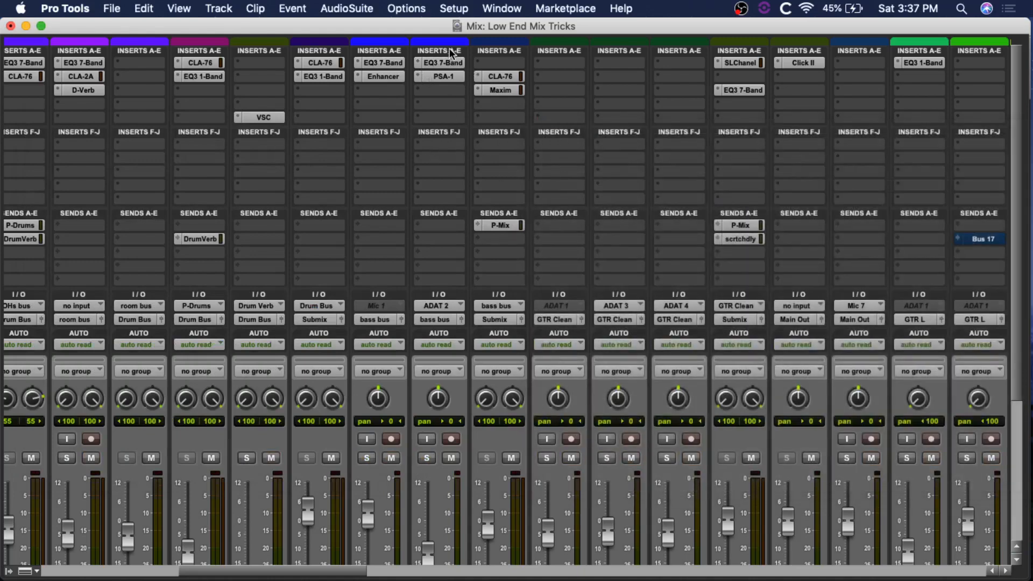
{"action": "left_click", "coordinate": [391, 458]}
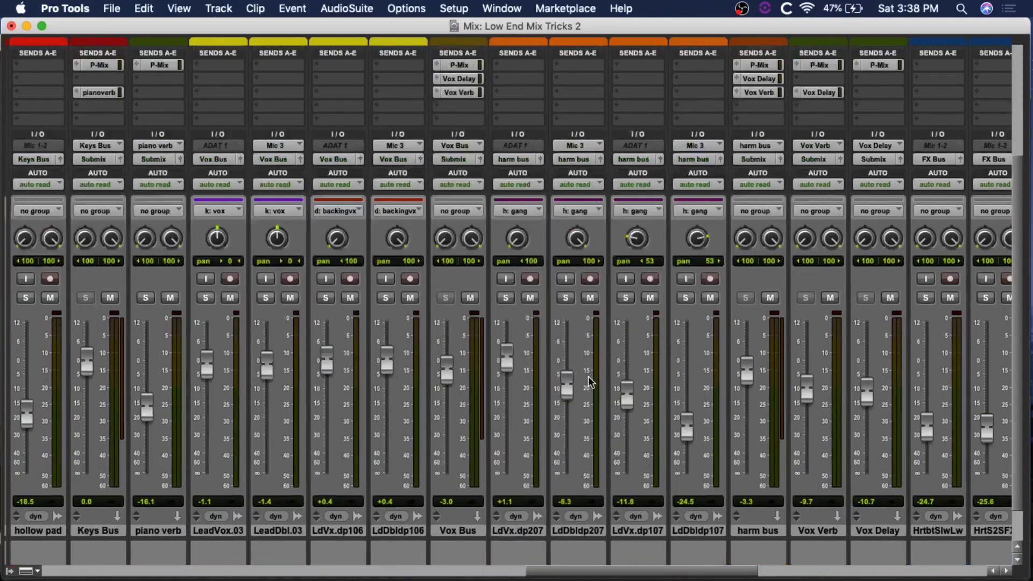
Step: Open the C4 multiband processor on the GTR Bus and move its window clear of the channel's inserts
{"action": "scroll", "coordinate": [589, 376], "scroll_direction": "left", "scroll_amount": 10}
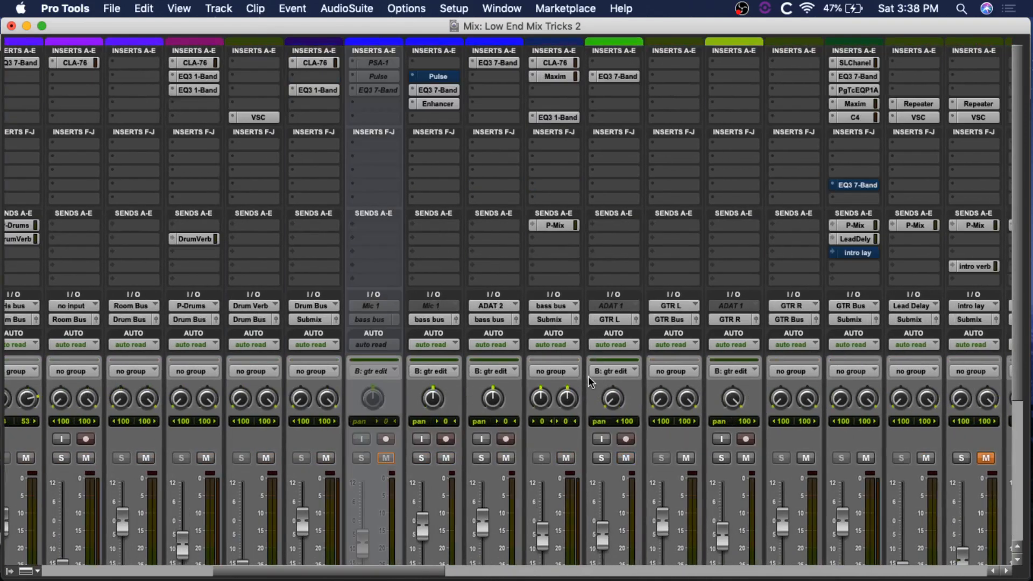
{"action": "scroll", "coordinate": [588, 376], "scroll_direction": "right", "scroll_amount": 3}
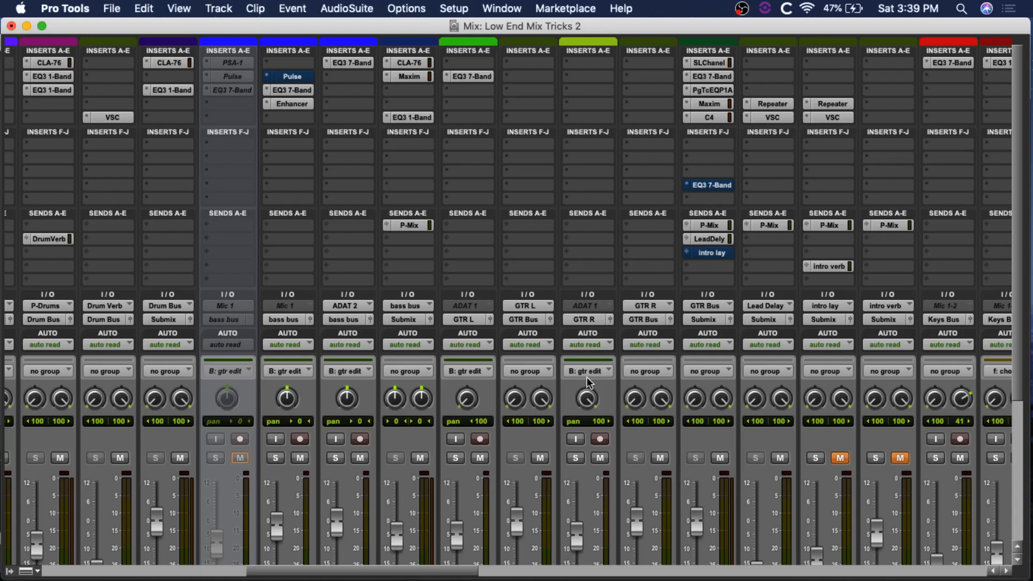
{"action": "left_click", "coordinate": [706, 118]}
{"action": "left_click_drag", "start_coordinate": [671, 37], "coordinate": [824, 100]}
Step: Start playback from bar 28 in the Edit window and return to the Mix window with the GTR Bus C4 open
{"action": "key", "text": "super+equal"}
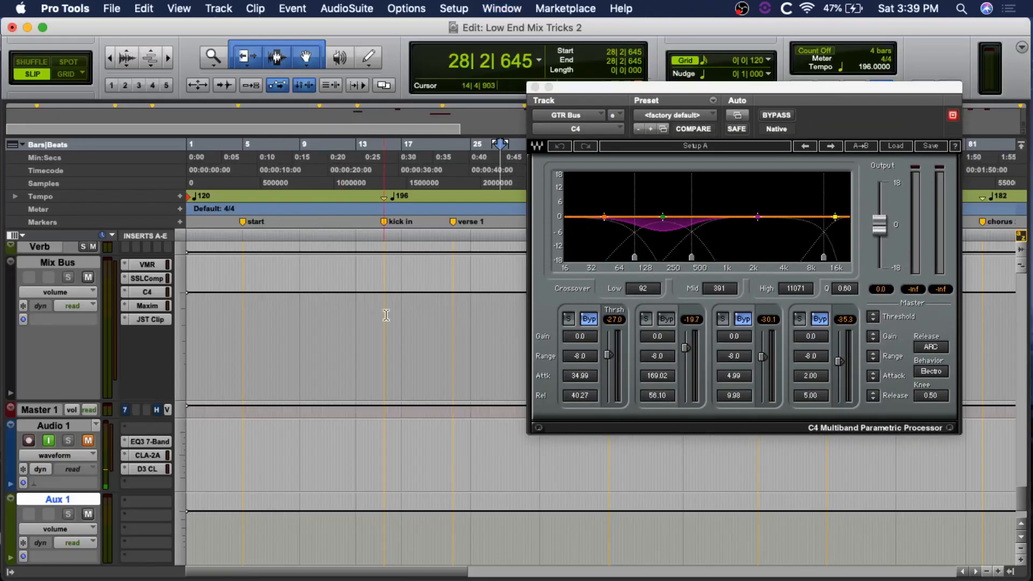
{"action": "scroll", "coordinate": [381, 322], "scroll_direction": "up", "scroll_amount": 3}
{"action": "scroll", "coordinate": [381, 322], "scroll_direction": "down", "scroll_amount": 2}
{"action": "key", "text": "space"}
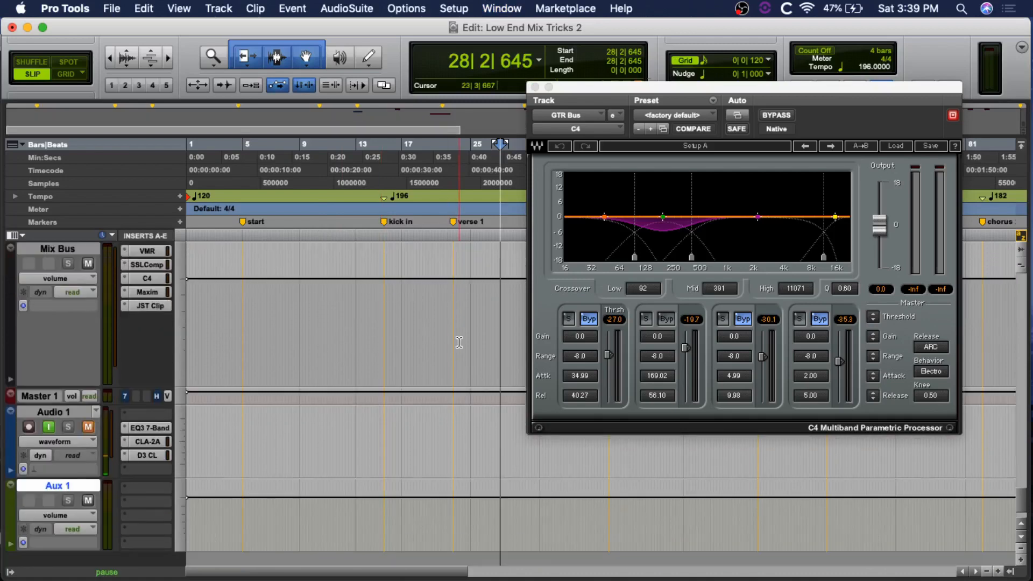
{"action": "key", "text": "super+equal"}
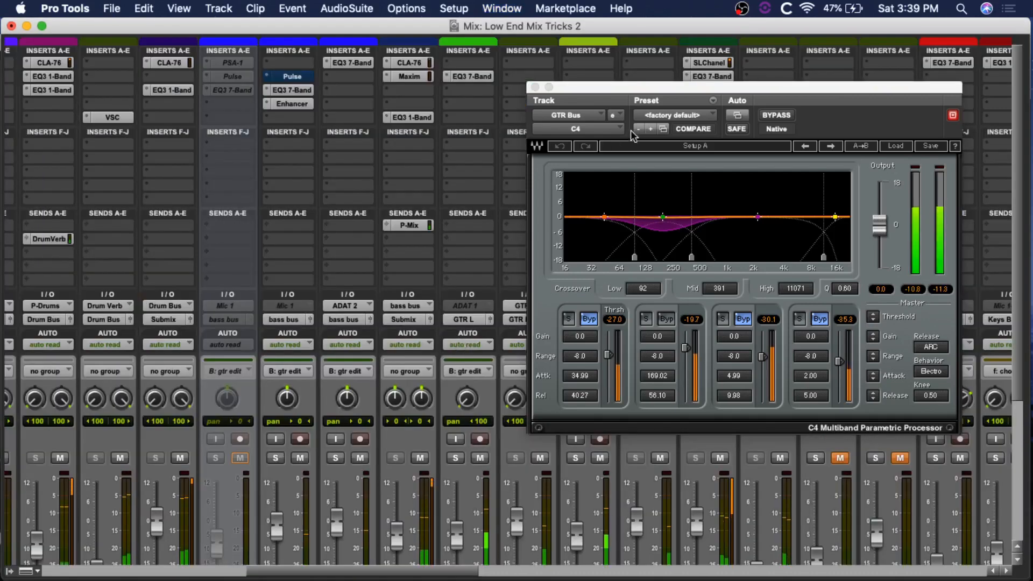
Step: Reposition the C4 window over the mixer and examine its second band's range and the crossover settings
{"action": "left_click_drag", "start_coordinate": [648, 86], "coordinate": [700, 85]}
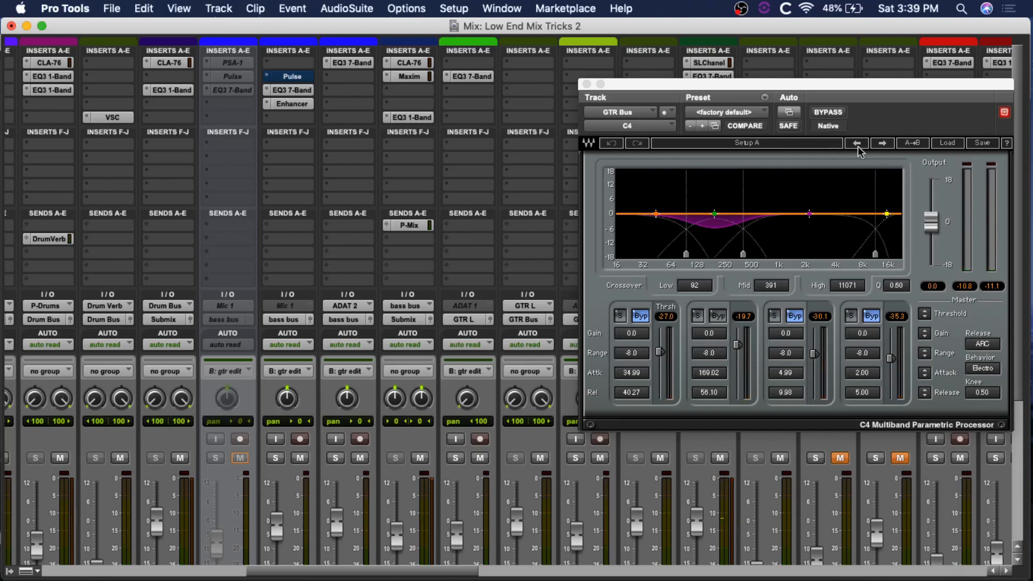
{"action": "left_click_drag", "start_coordinate": [885, 86], "coordinate": [854, 90]}
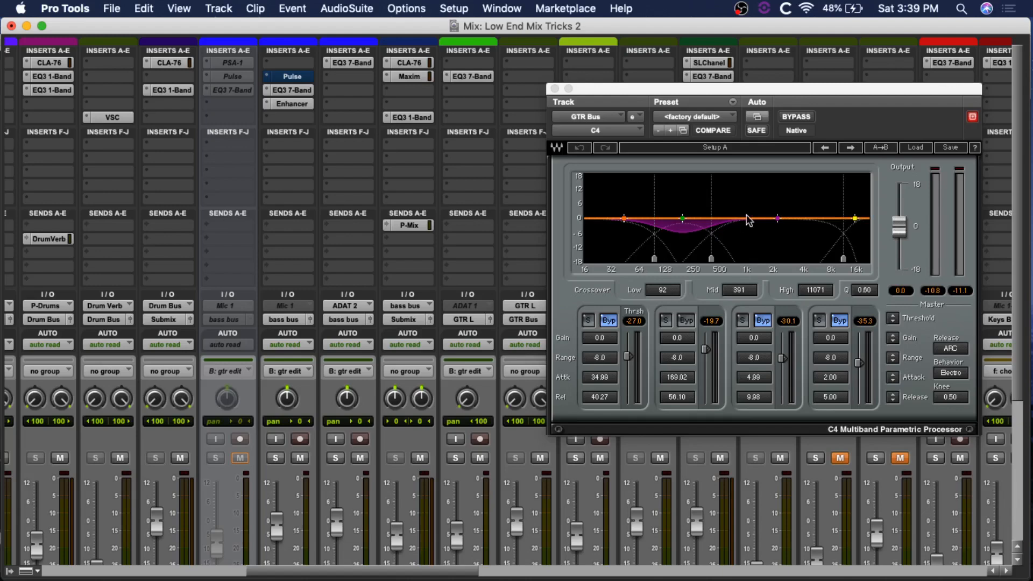
{"action": "left_click_drag", "start_coordinate": [840, 89], "coordinate": [684, 95]}
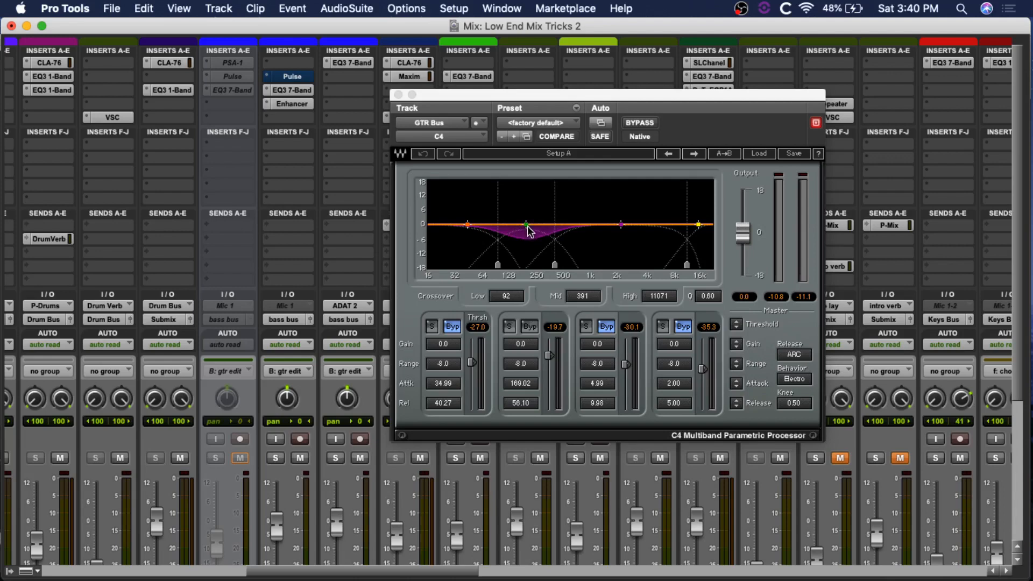
Step: Play the mix and compare the GTR Bus with the C4 bypassed and active
{"action": "key", "text": "space"}
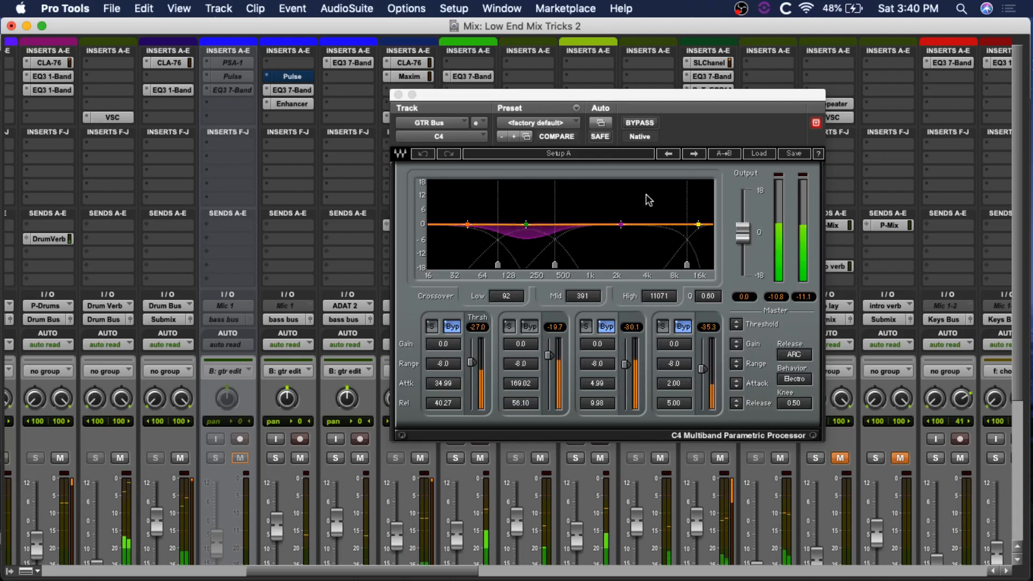
{"action": "left_click", "coordinate": [640, 123]}
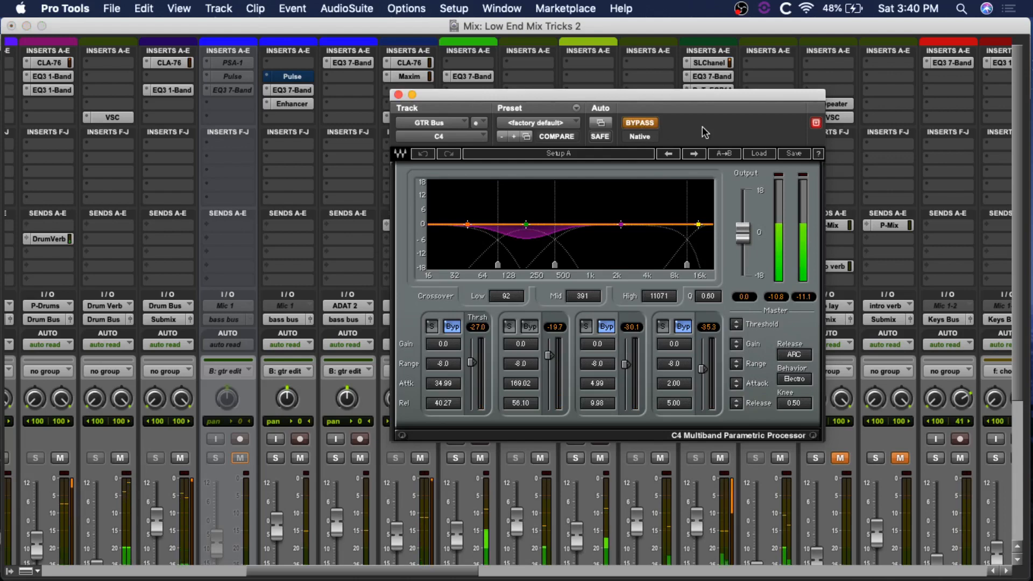
{"action": "left_click", "coordinate": [645, 127]}
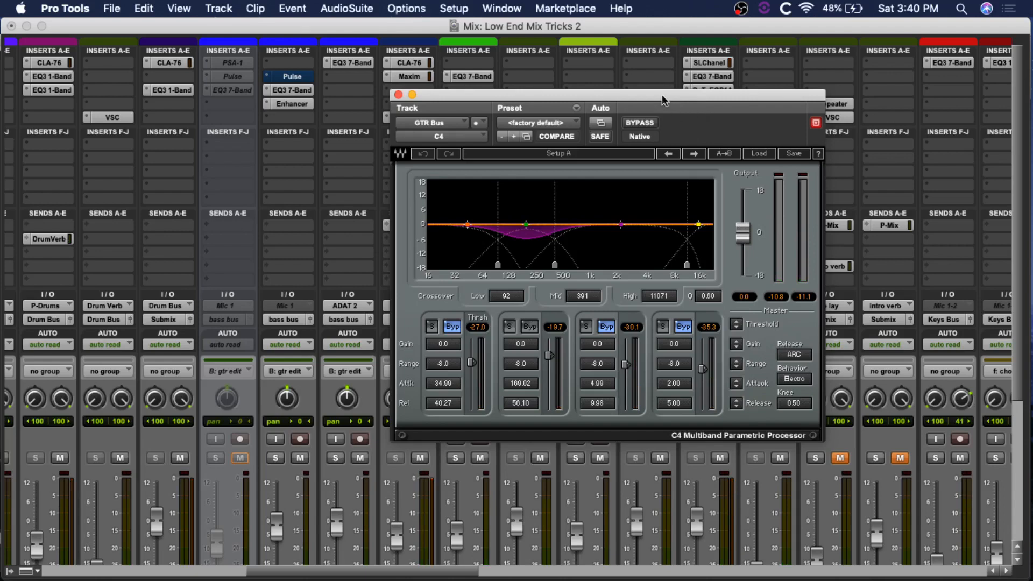
Step: Move the C4 window below the GTR Bus inserts to show where the C4 sits in the plug-in chain
{"action": "left_click_drag", "start_coordinate": [661, 95], "coordinate": [780, 99]}
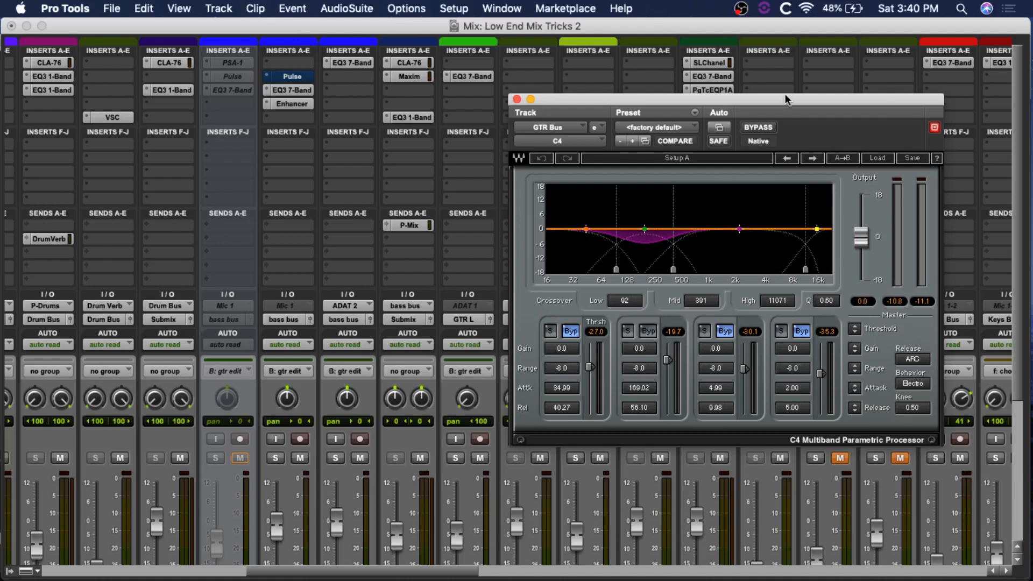
{"action": "left_click_drag", "start_coordinate": [784, 97], "coordinate": [715, 179]}
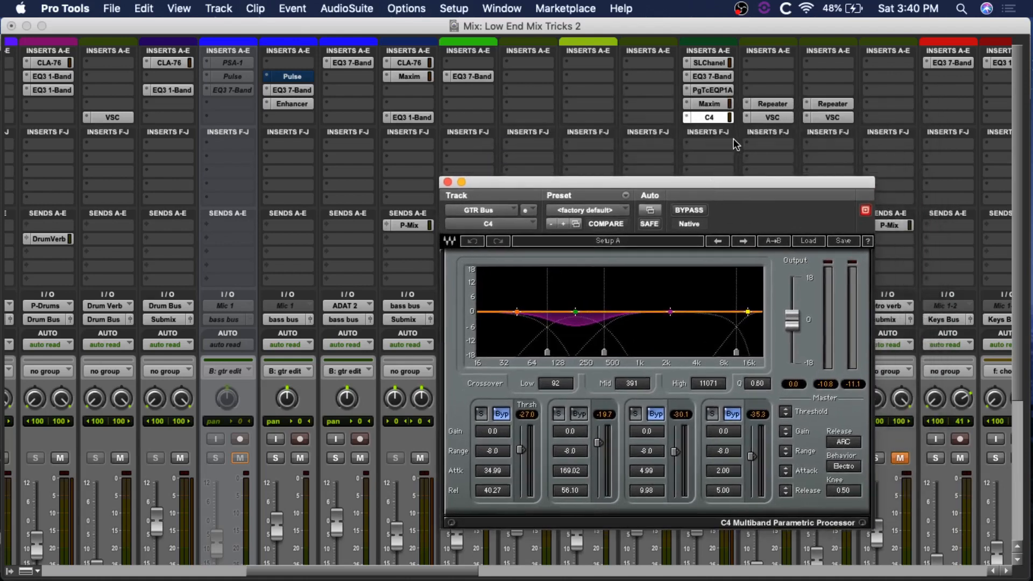
{"action": "left_click_drag", "start_coordinate": [782, 181], "coordinate": [680, 171]}
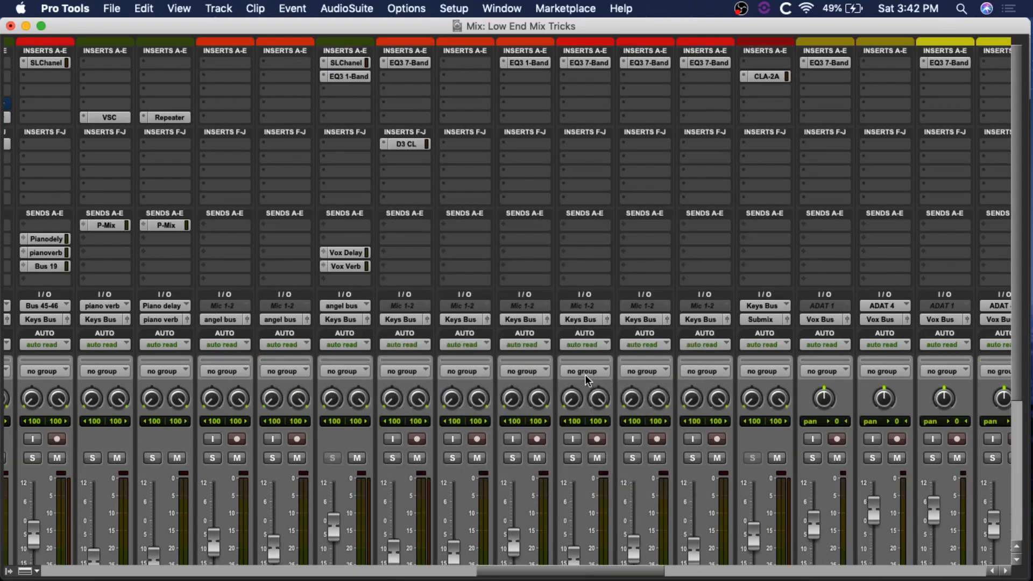
Step: Place playback at the start of prechorus 1 in the Low End Mix Tricks session, enlarge the bass clips, and listen to the section
{"action": "scroll", "coordinate": [512, 352], "scroll_direction": "left", "scroll_amount": 10}
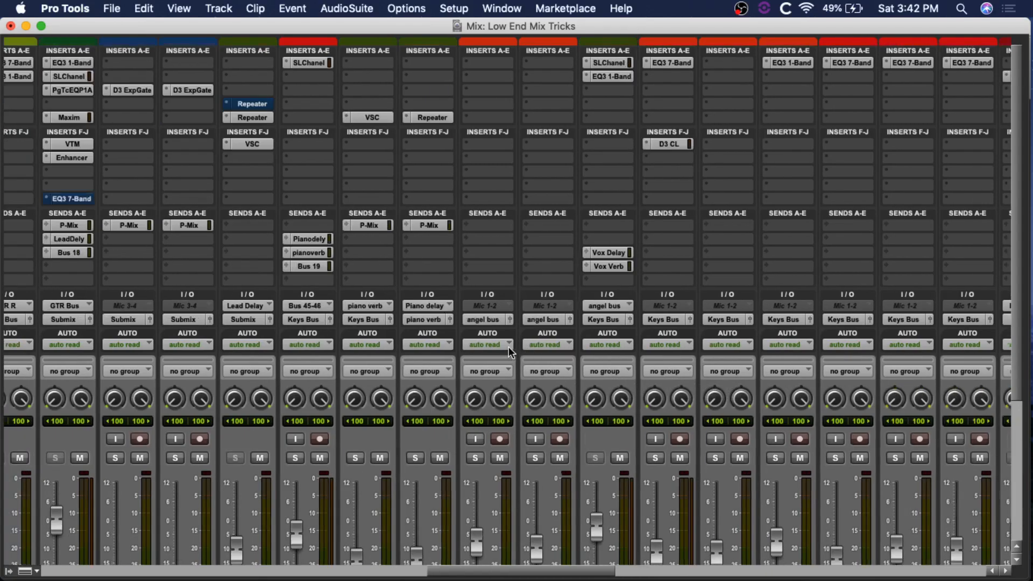
{"action": "scroll", "coordinate": [513, 349], "scroll_direction": "left", "scroll_amount": 5}
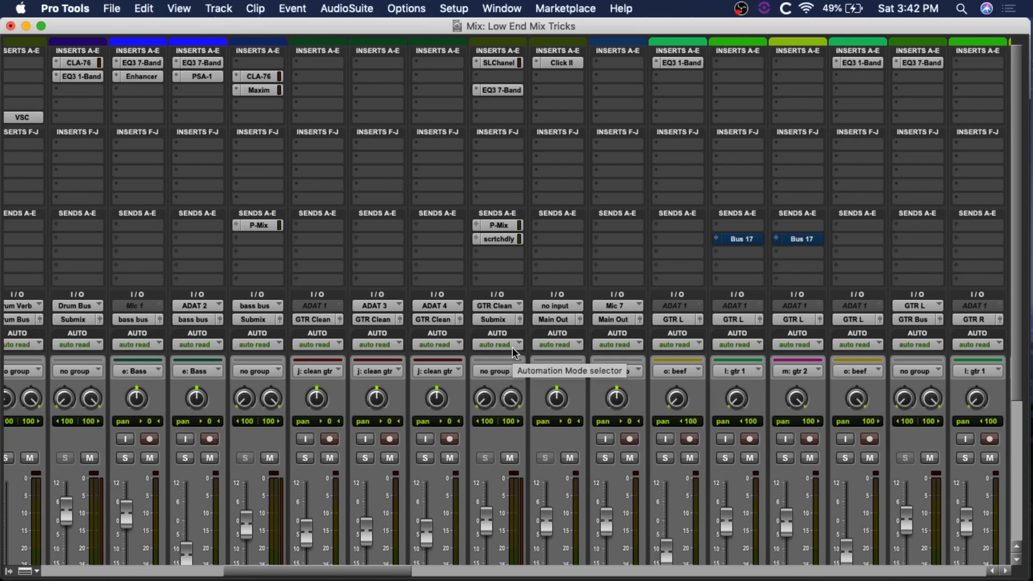
{"action": "scroll", "coordinate": [449, 359], "scroll_direction": "left", "scroll_amount": 15}
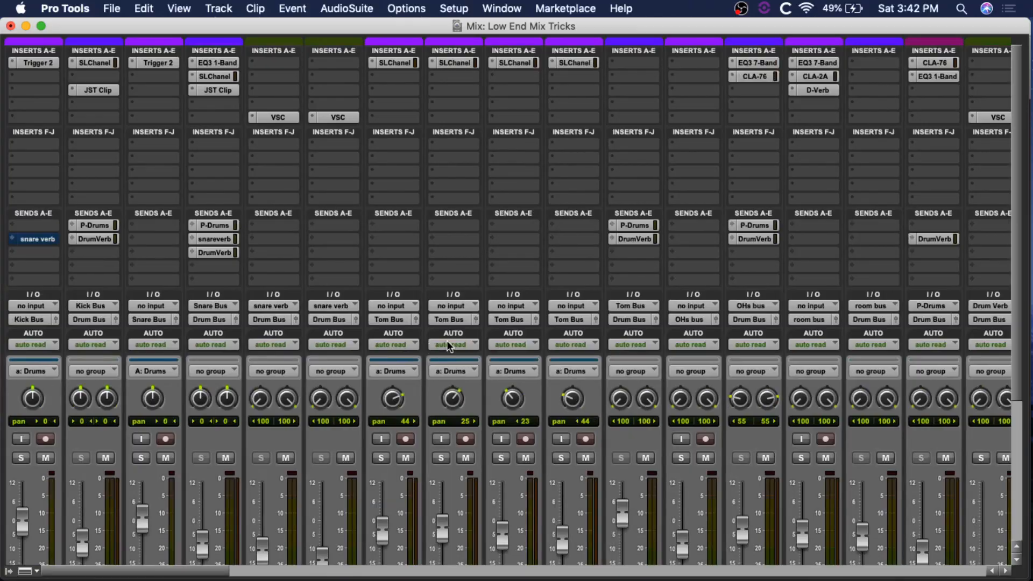
{"action": "key", "text": "super+equal"}
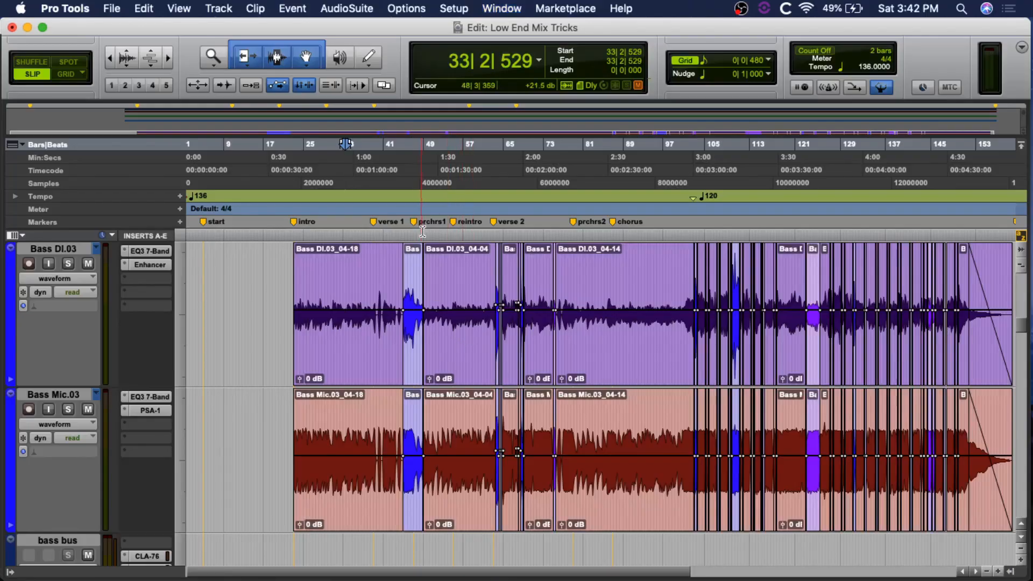
{"action": "left_click", "coordinate": [413, 250]}
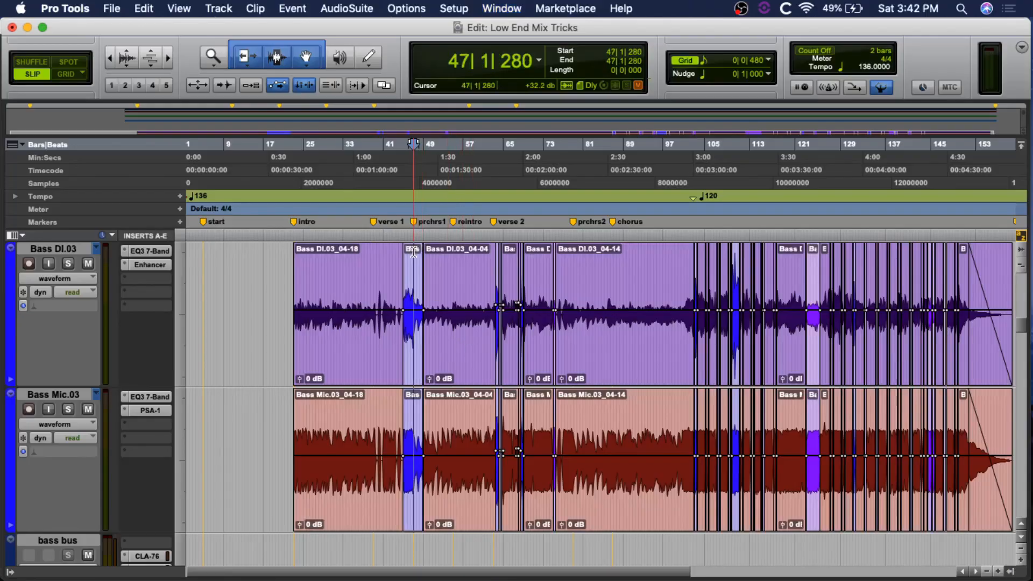
{"action": "key", "text": "super+bracketright"}
{"action": "key", "text": "super+bracketright"}
{"action": "key", "text": "super+bracketright"}
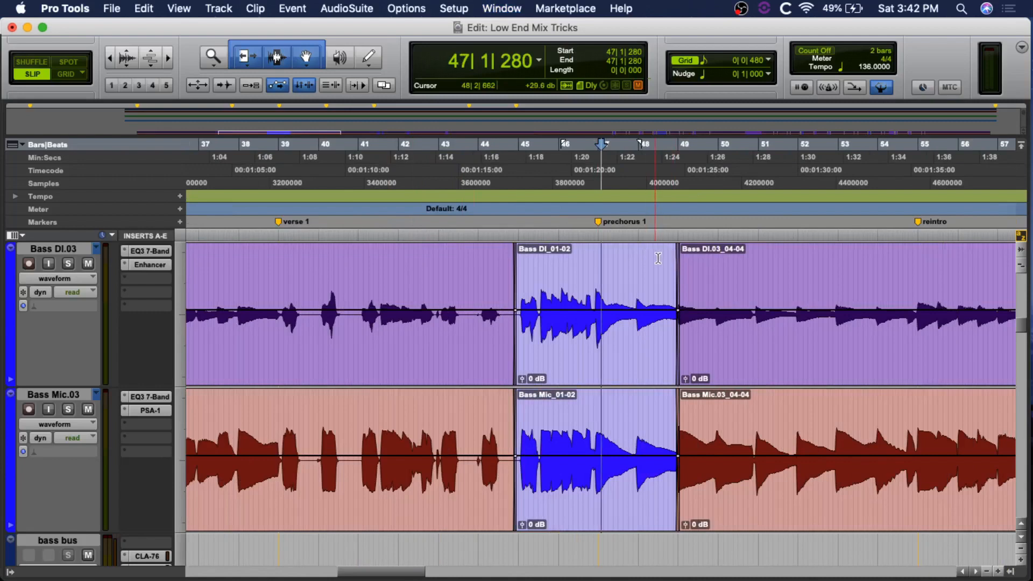
{"action": "key", "text": "space"}
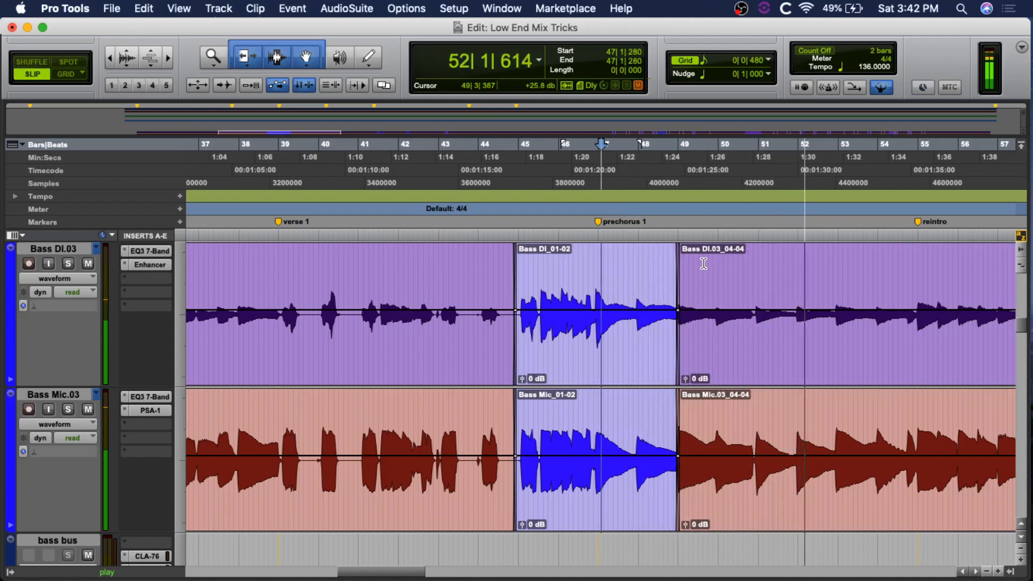
{"action": "key", "text": "space"}
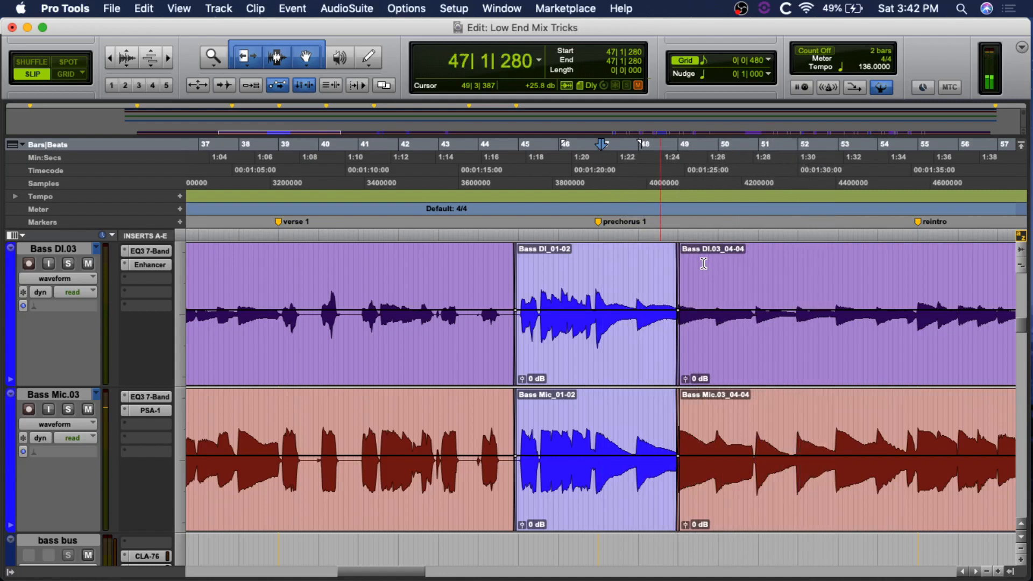
Step: Return to the Mix window, open the SLChanel insert on the Kick Bus, and move it clear of the Kick Bus channel
{"action": "key", "text": "super+equal"}
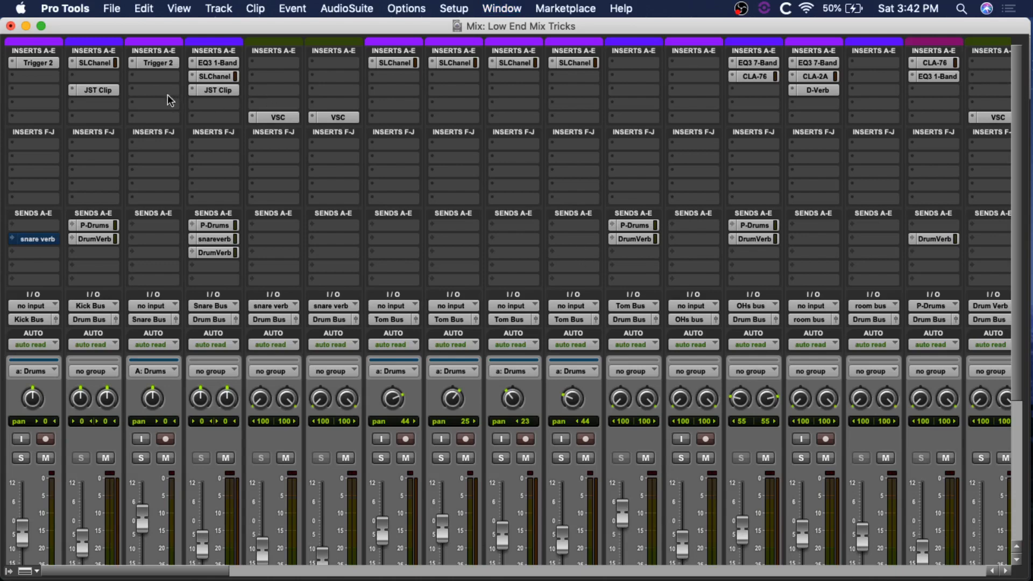
{"action": "left_click", "coordinate": [89, 63]}
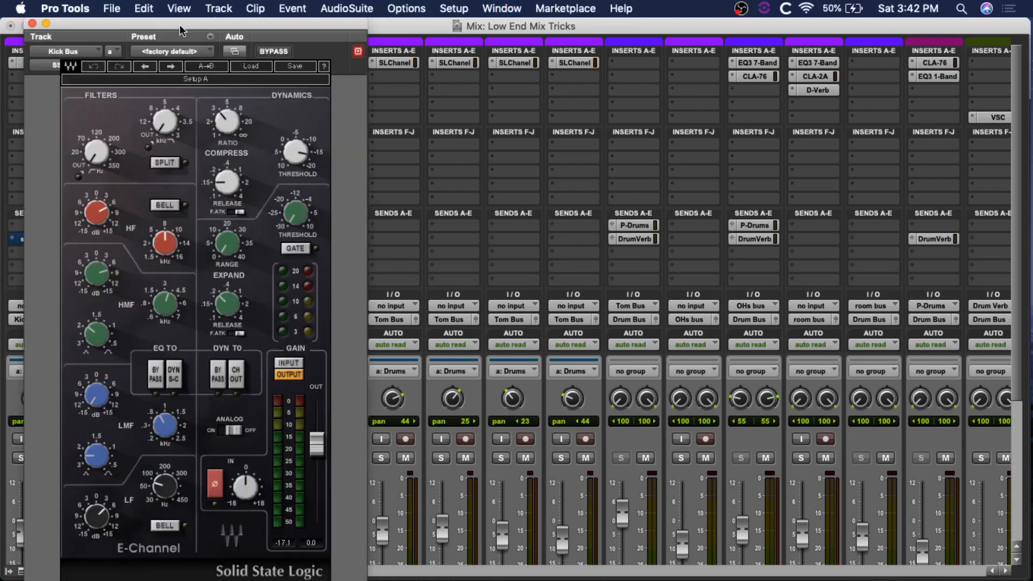
{"action": "left_click_drag", "start_coordinate": [179, 25], "coordinate": [612, 24]}
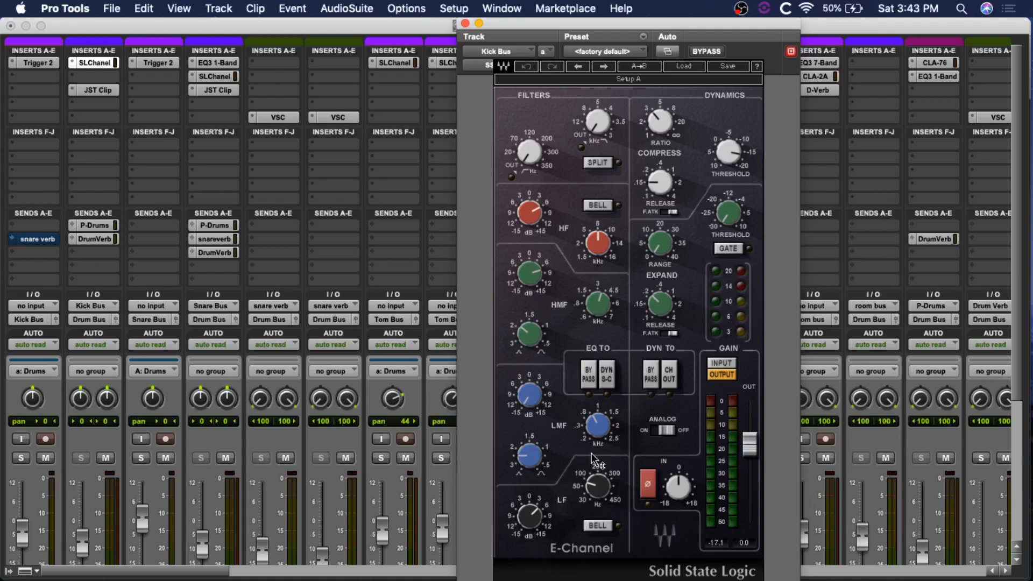
Step: Try an LF band frequency of 60 Hz on the Kick Bus E-Channel
{"action": "mouse_move", "coordinate": [606, 491]}
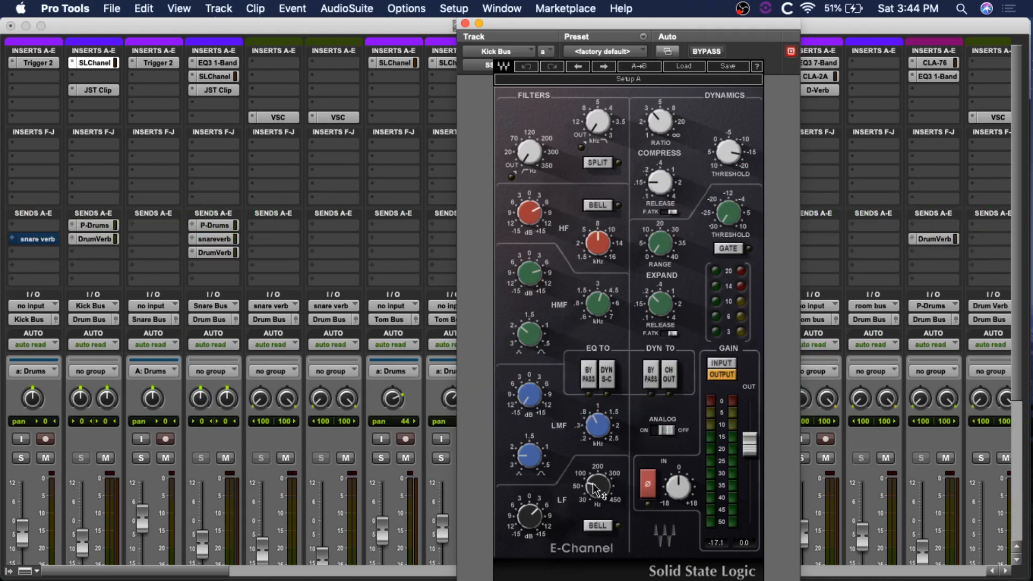
{"action": "mouse_move", "coordinate": [594, 486]}
{"action": "left_click", "coordinate": [590, 492]}
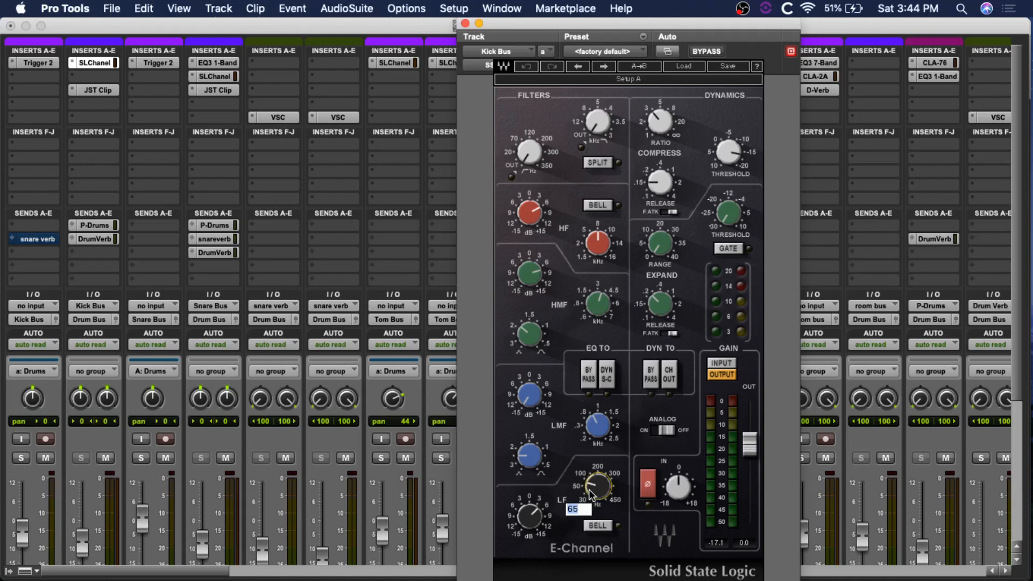
{"action": "type", "text": "60"}
{"action": "key", "text": "Return"}
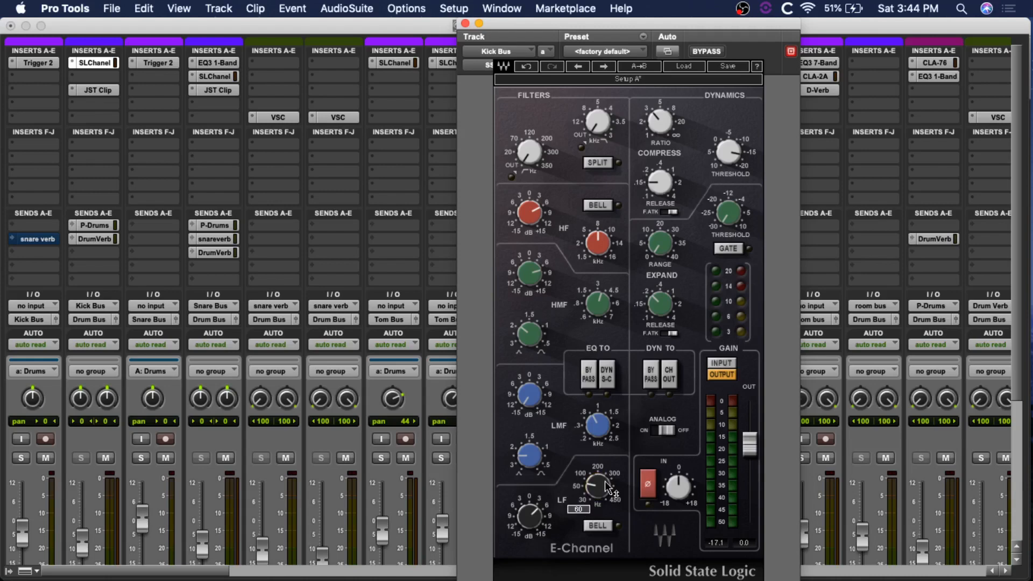
Step: Compare the two LF frequency settings by undoing and redoing the change, leaving the LF change undone
{"action": "left_click", "coordinate": [526, 67]}
{"action": "left_click", "coordinate": [551, 67]}
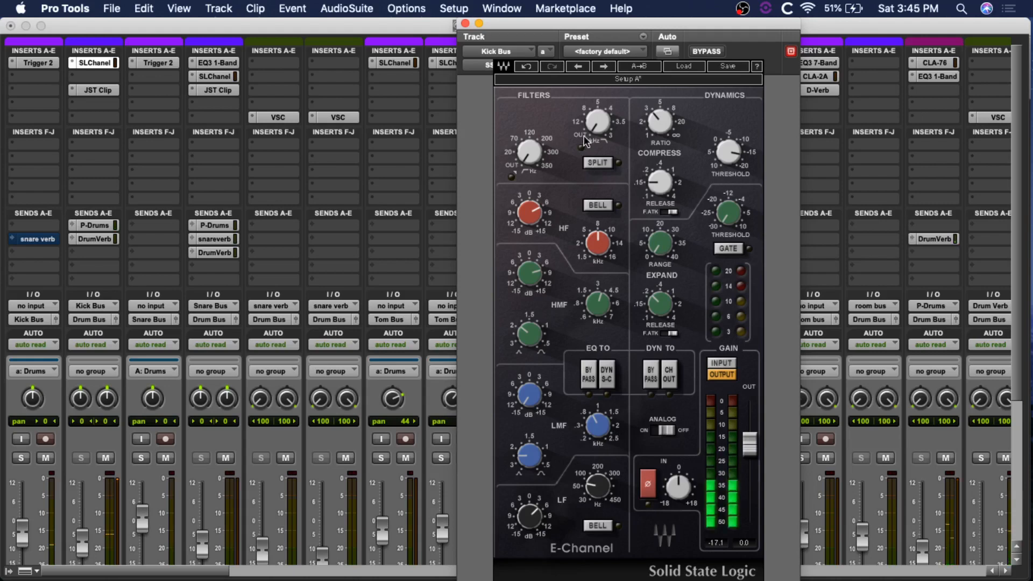
{"action": "left_click", "coordinate": [525, 68]}
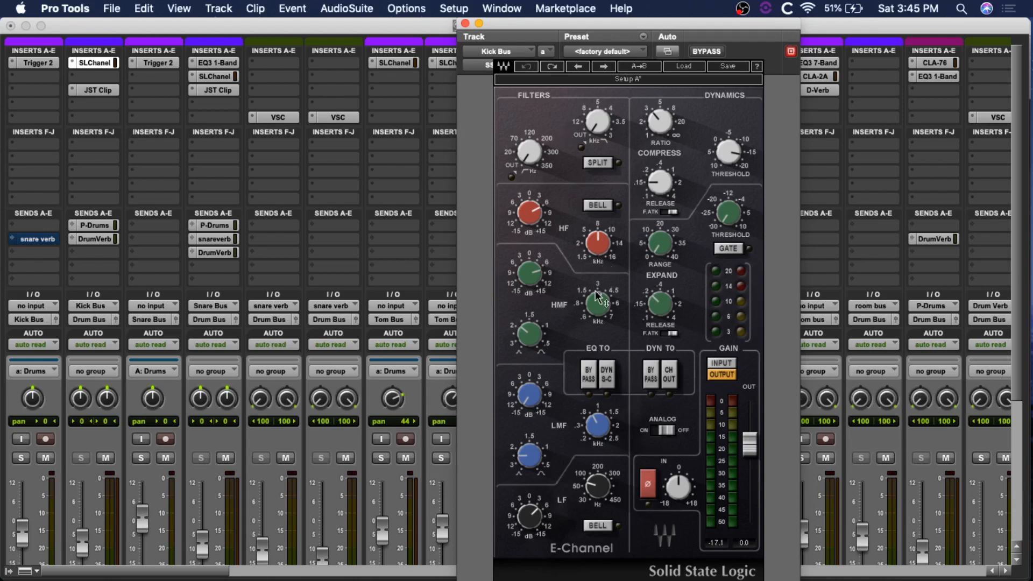
{"action": "mouse_move", "coordinate": [597, 298]}
{"action": "left_click_drag", "start_coordinate": [594, 488], "coordinate": [599, 491]}
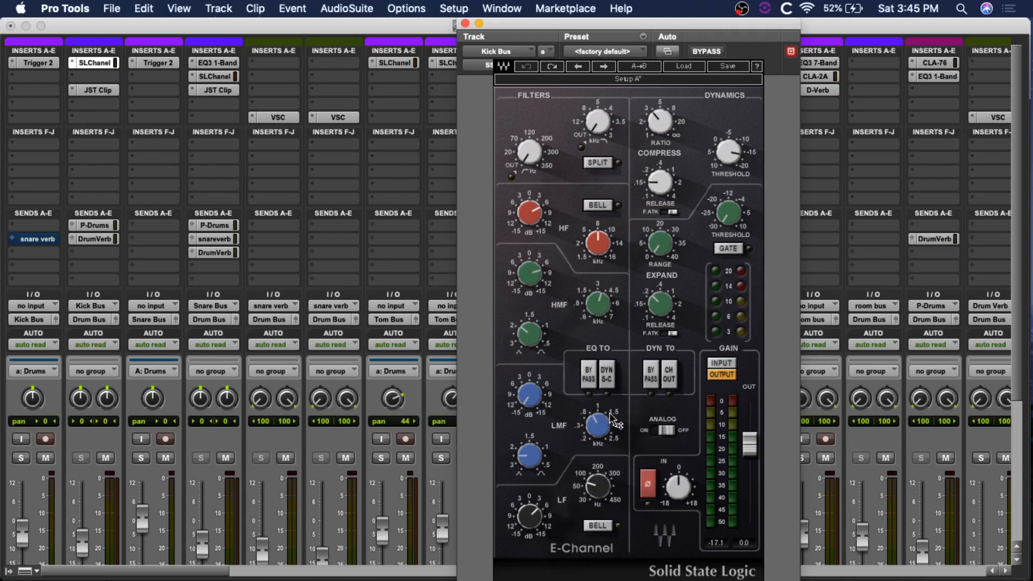
Step: Close the Kick Bus E-Channel, open the EQ3 7-Band on Bass DI.03, and bring up the Edit window behind it
{"action": "left_click", "coordinate": [464, 23]}
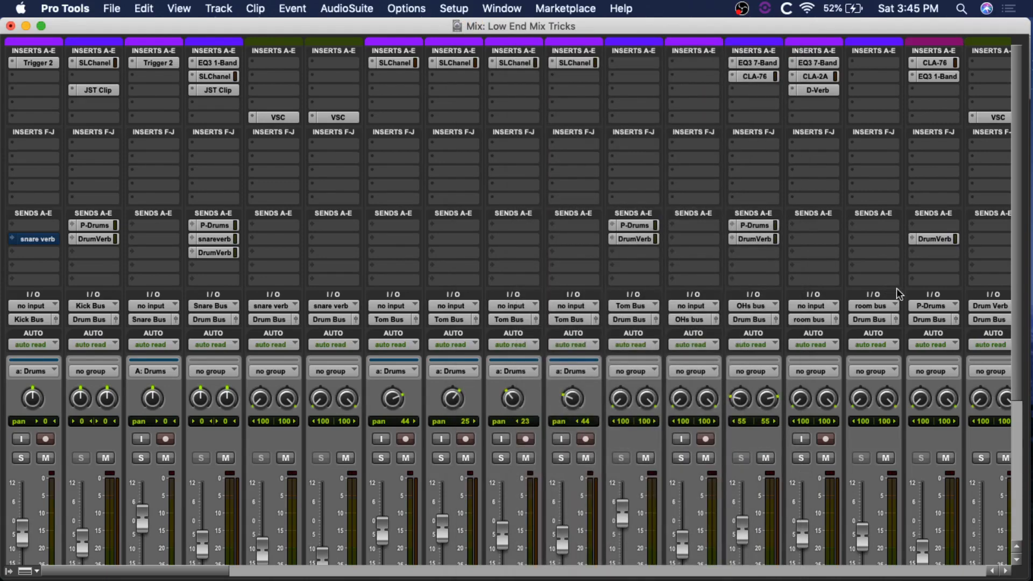
{"action": "scroll", "coordinate": [896, 288], "scroll_direction": "right", "scroll_amount": 8}
{"action": "scroll", "coordinate": [896, 288], "scroll_direction": "right", "scroll_amount": 3}
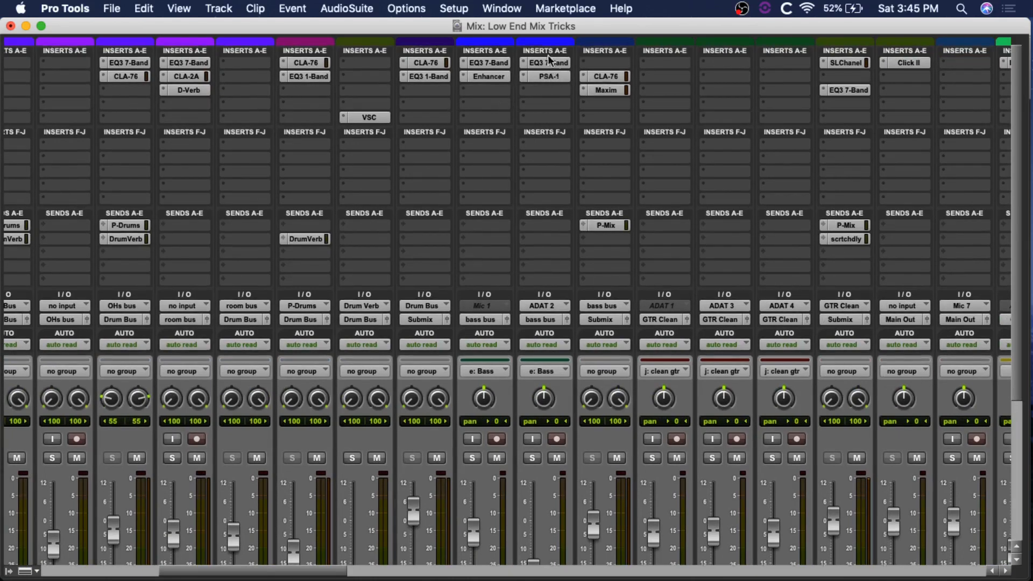
{"action": "left_click", "coordinate": [489, 63]}
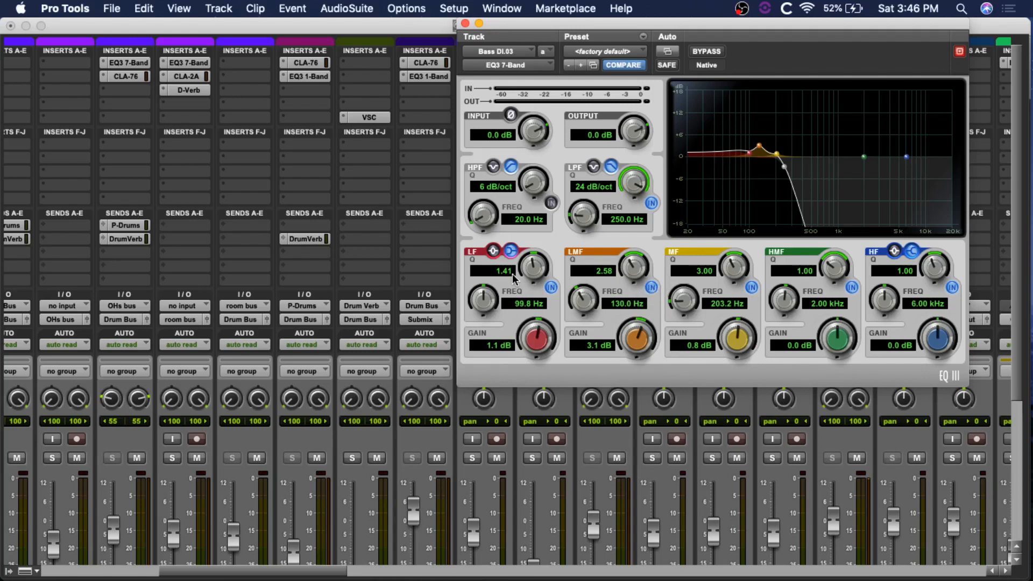
{"action": "key", "text": "super+equal"}
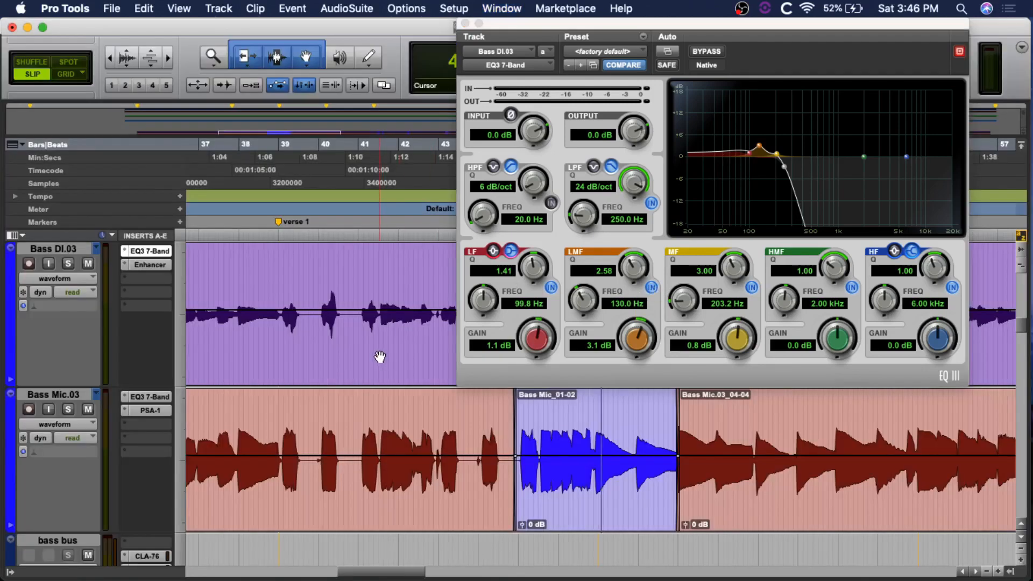
Step: Close the Bass DI.03 EQ and set the playback start at the verse 2 marker in the Edit window
{"action": "key", "text": "r"}
{"action": "key", "text": "r"}
{"action": "left_click", "coordinate": [466, 23]}
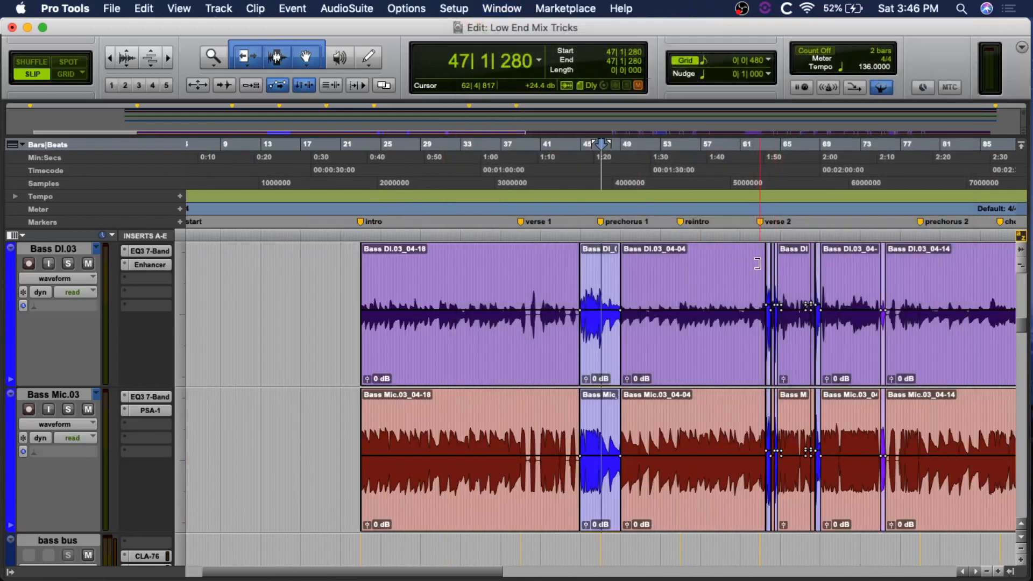
{"action": "key", "text": "t"}
{"action": "key", "text": "t"}
{"action": "scroll", "coordinate": [768, 268], "scroll_direction": "up", "scroll_amount": 2}
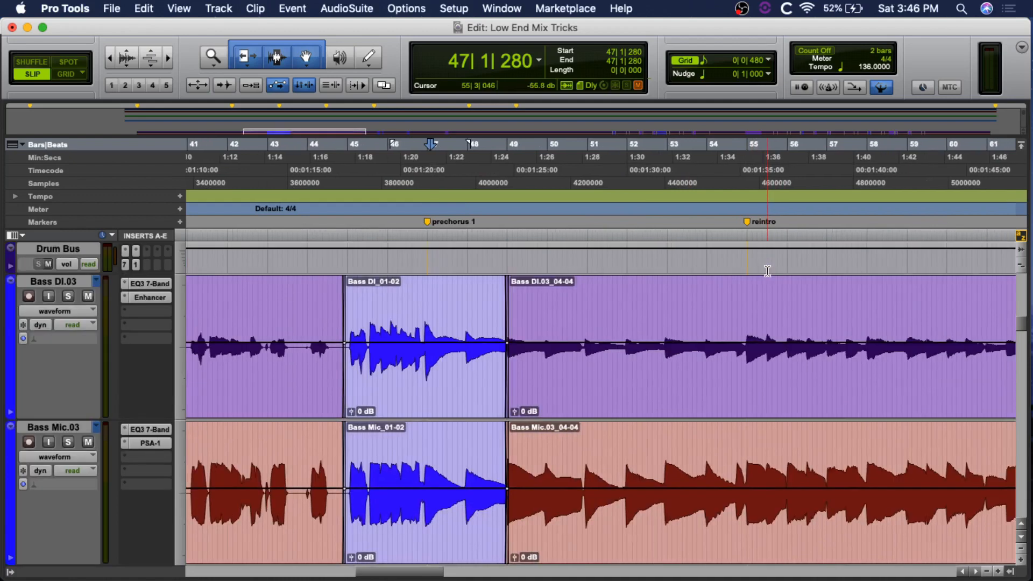
{"action": "scroll", "coordinate": [591, 285], "scroll_direction": "right", "scroll_amount": 15}
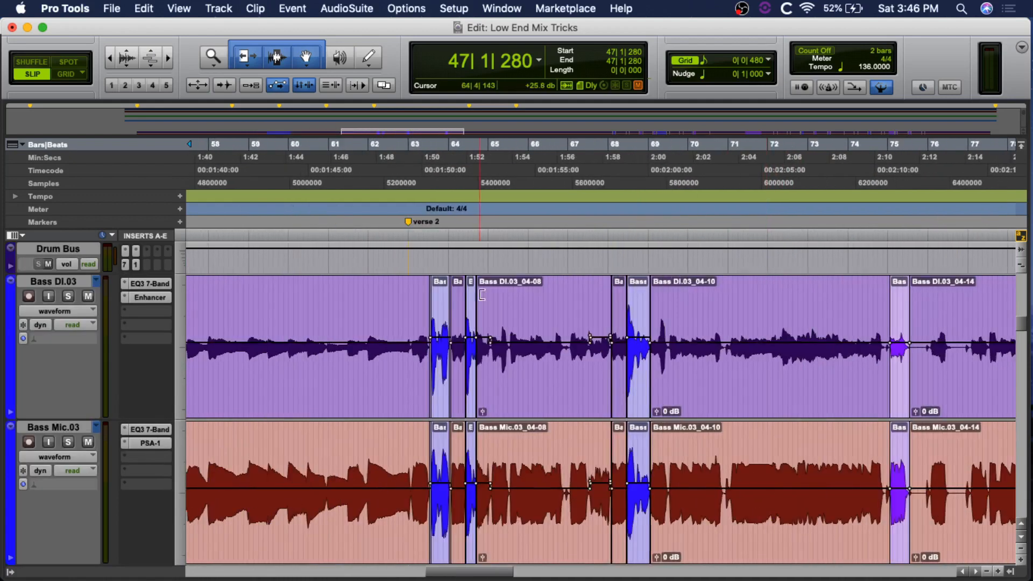
{"action": "left_click", "coordinate": [407, 300]}
Step: Reopen the Bass DI.03 EQ3 7-Band from the Mix window, compare playback with its LMF band off and on, and close it with the band enabled
{"action": "key", "text": "super+equal"}
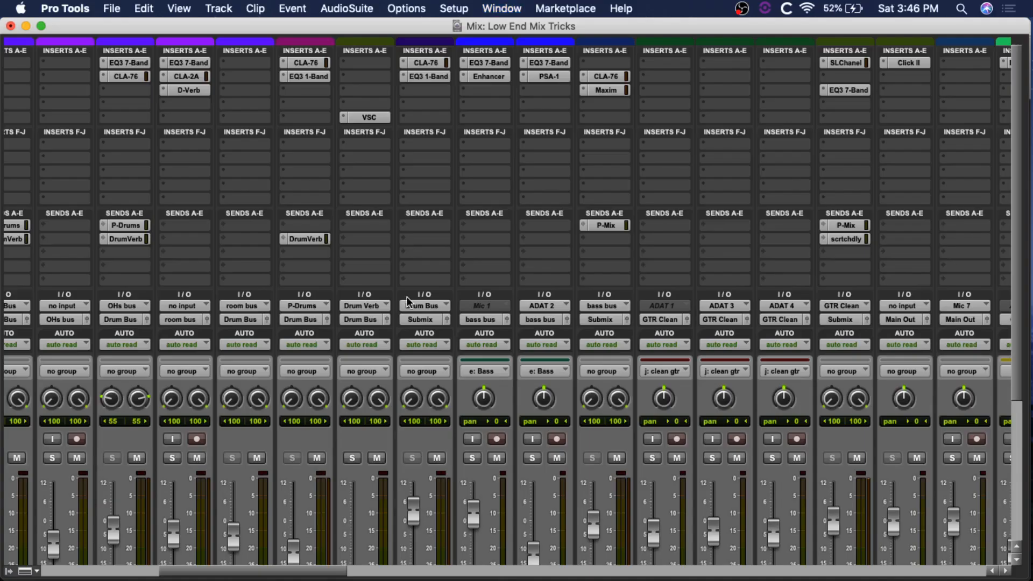
{"action": "left_click", "coordinate": [489, 63]}
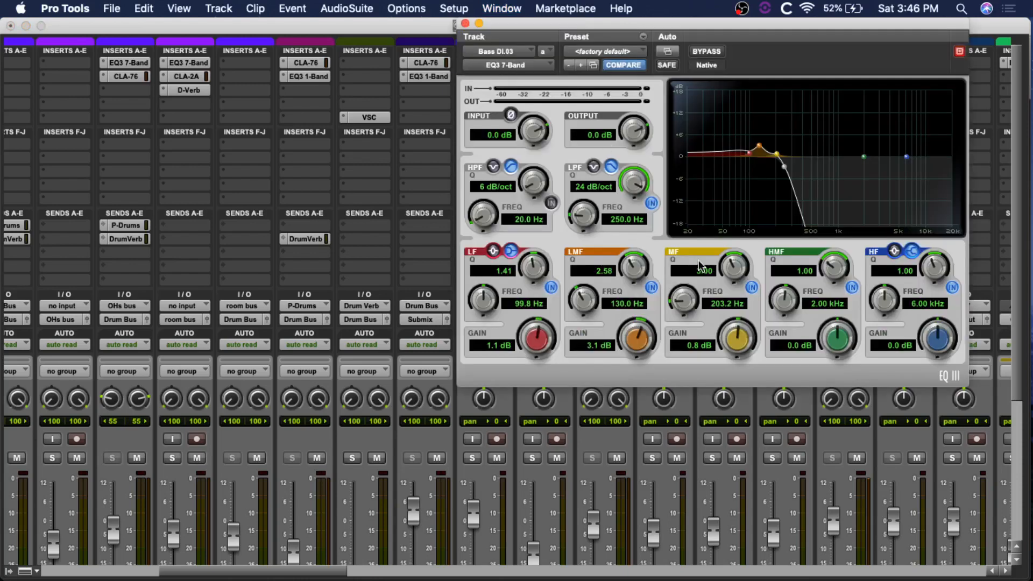
{"action": "left_click", "coordinate": [650, 288]}
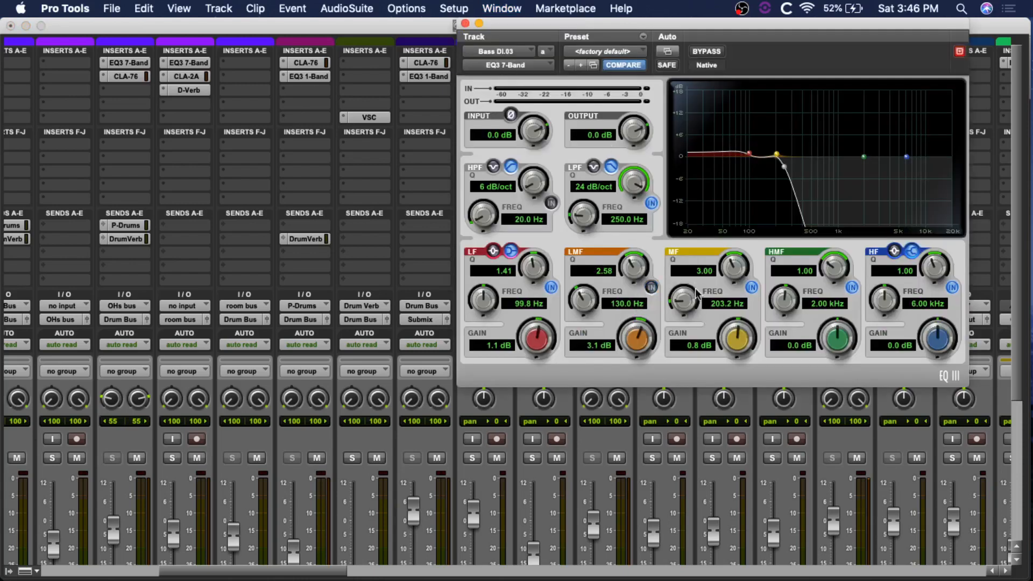
{"action": "key", "text": "space"}
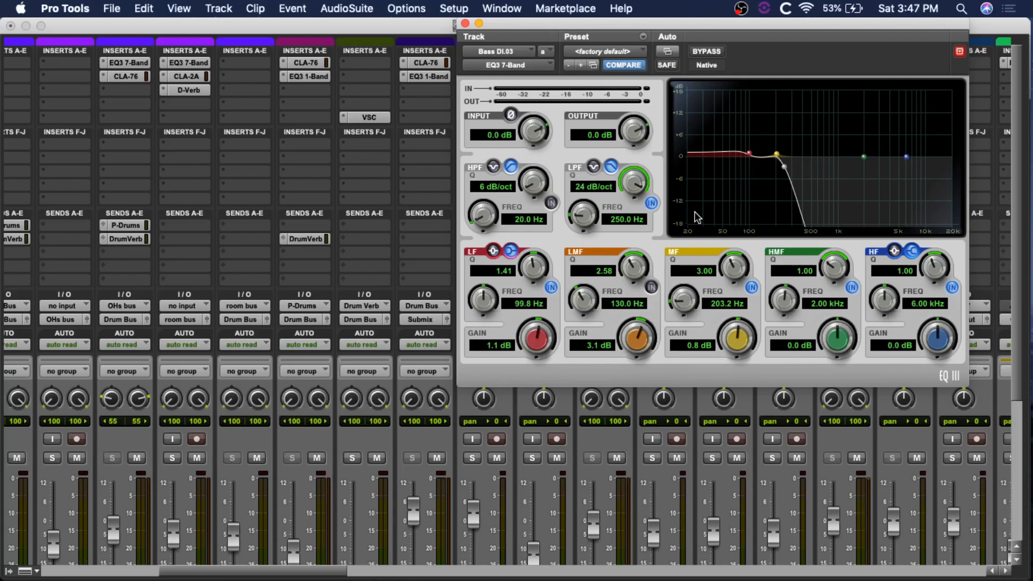
{"action": "left_click", "coordinate": [651, 288]}
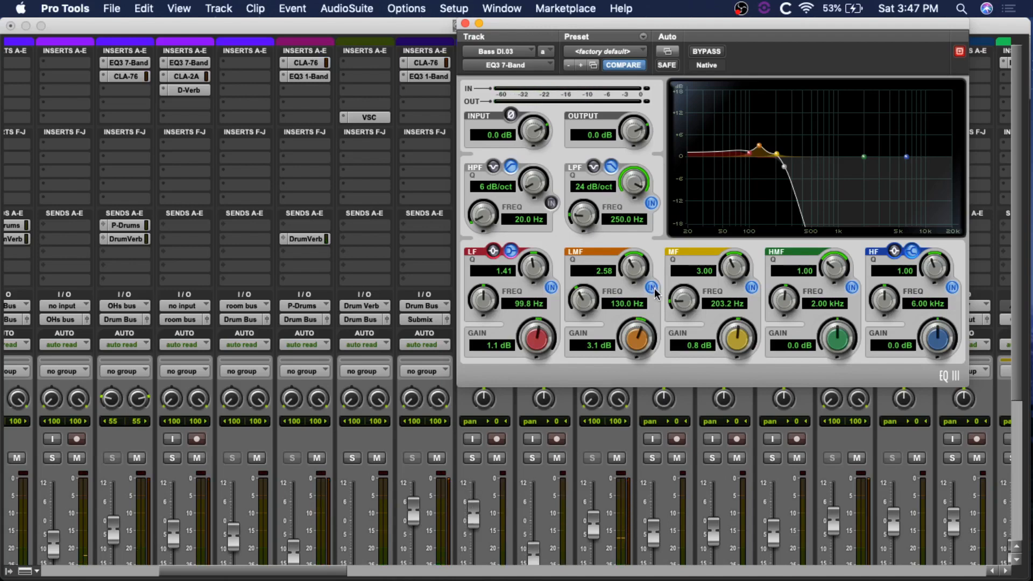
{"action": "left_click", "coordinate": [652, 288]}
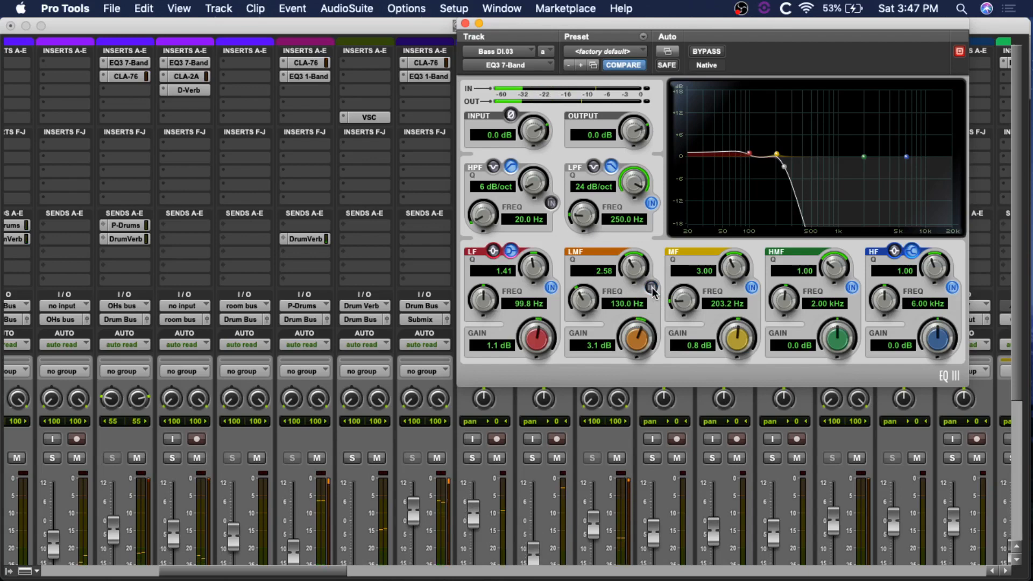
{"action": "left_click", "coordinate": [651, 287]}
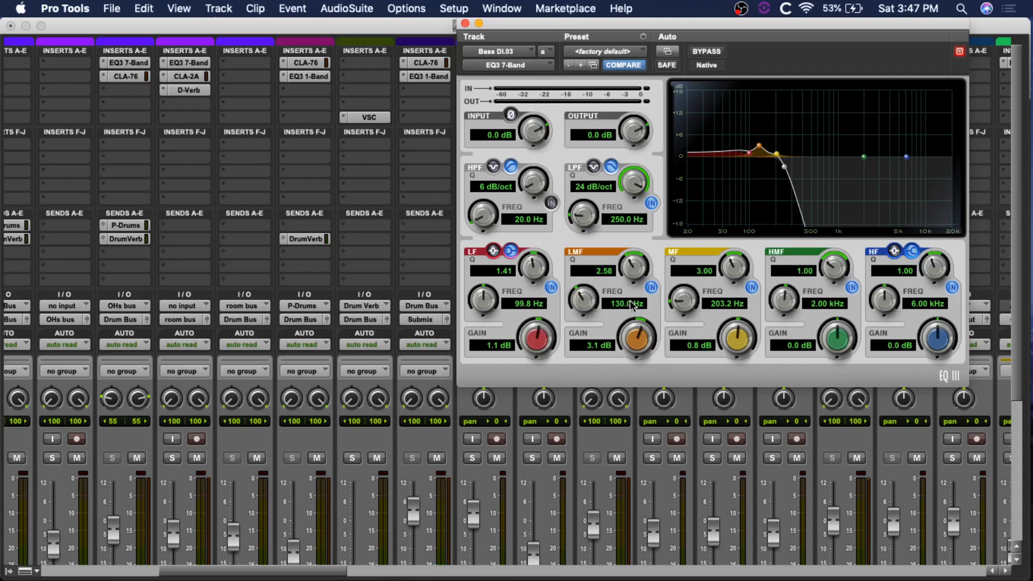
{"action": "left_click", "coordinate": [464, 23]}
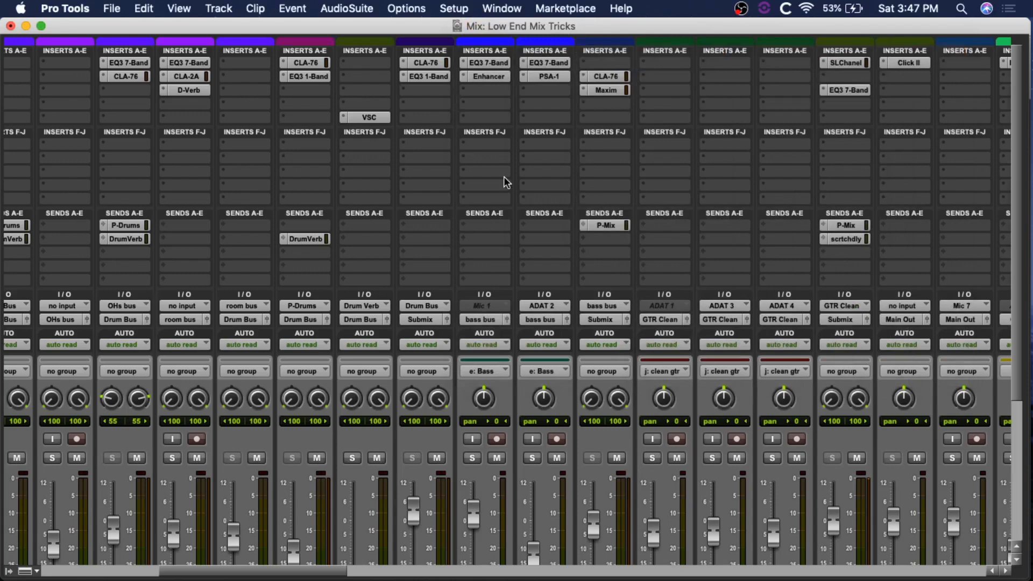
{"action": "scroll", "coordinate": [504, 176], "scroll_direction": "left", "scroll_amount": 10}
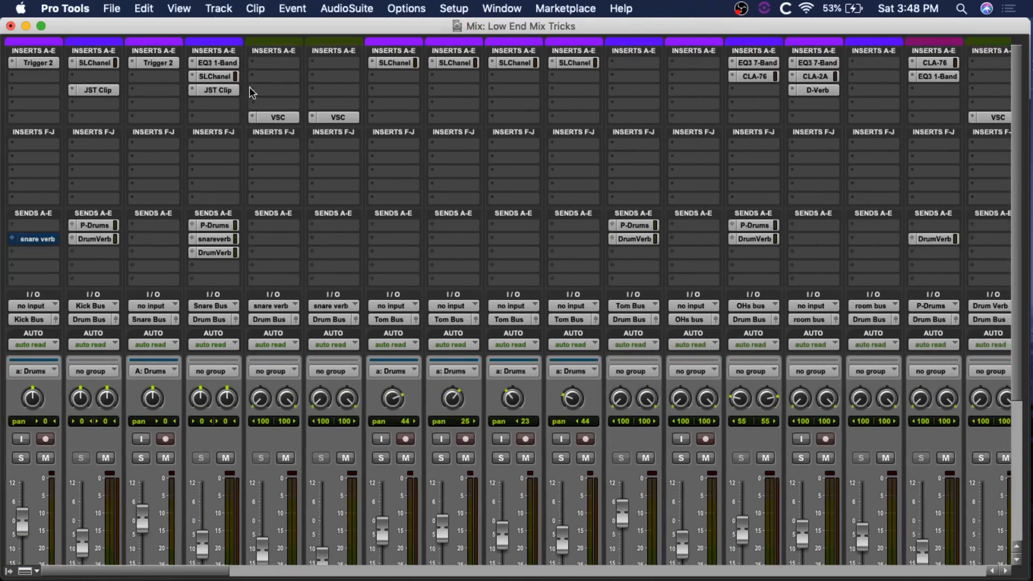
{"action": "scroll", "coordinate": [580, 106], "scroll_direction": "right", "scroll_amount": 4}
{"action": "scroll", "coordinate": [580, 105], "scroll_direction": "right", "scroll_amount": 8}
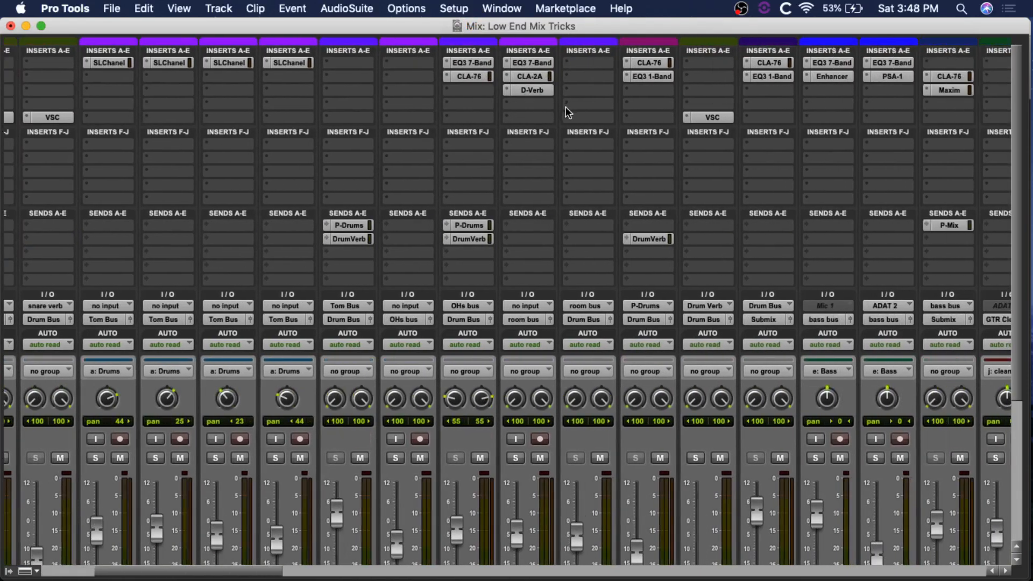